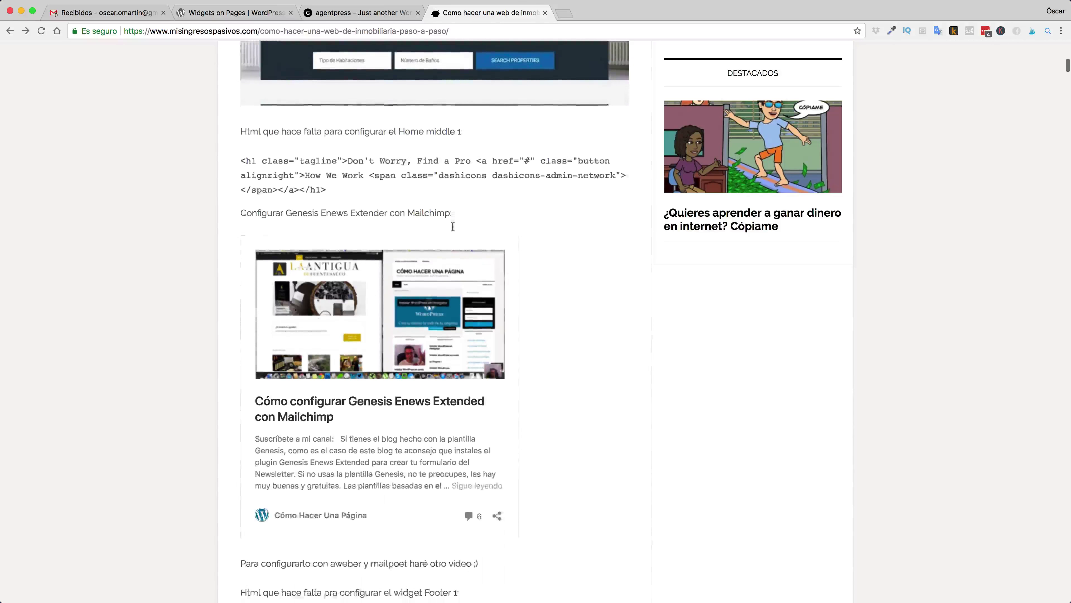
# Skim the real-estate website article, and examine the agentpress home page's search form and featured property listings.
pyautogui.scroll(-15, 452, 227)
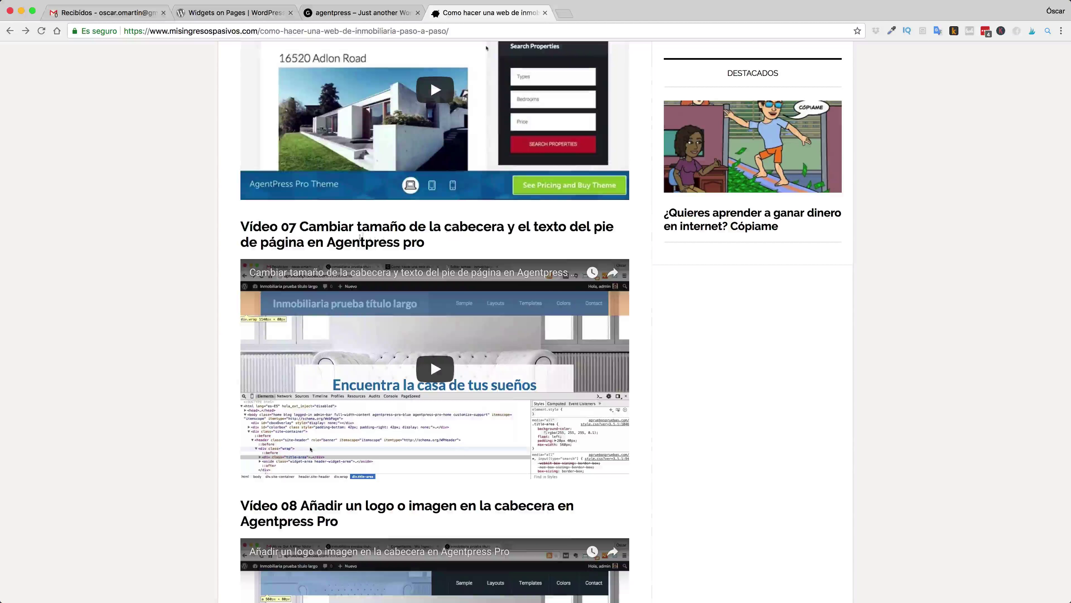
pyautogui.click(338, 13)
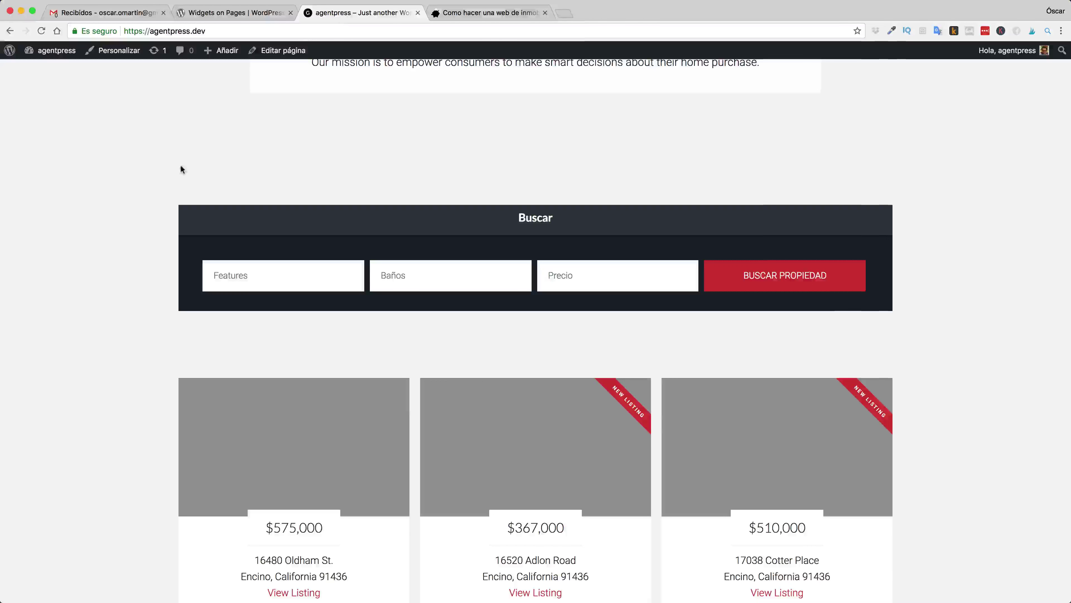
pyautogui.scroll(5, 181, 166)
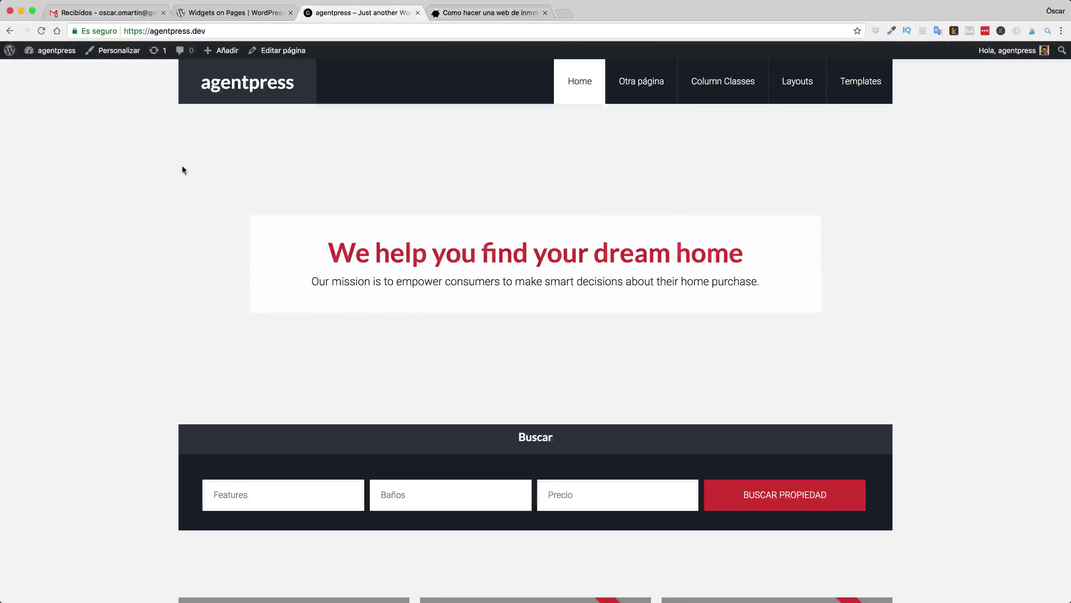
pyautogui.scroll(-6, 183, 167)
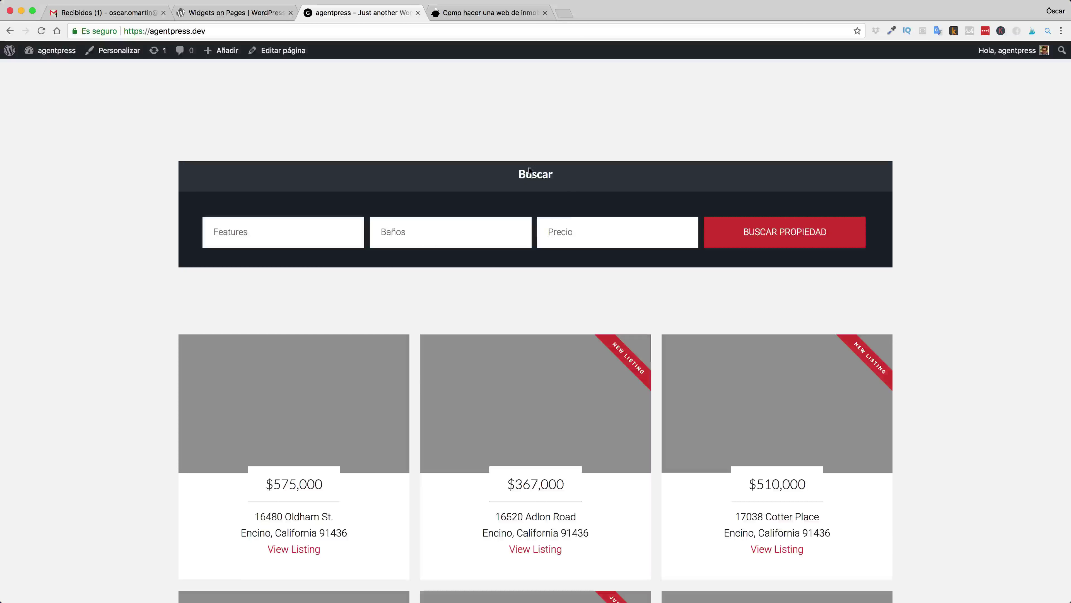
pyautogui.scroll(-3, 539, 194)
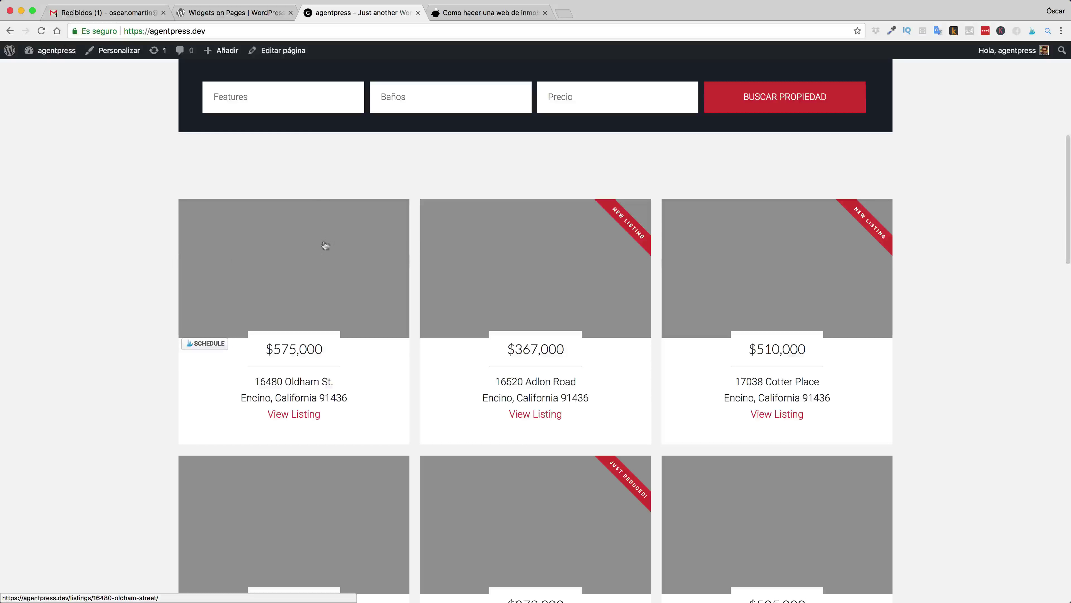
pyautogui.scroll(-3, 323, 253)
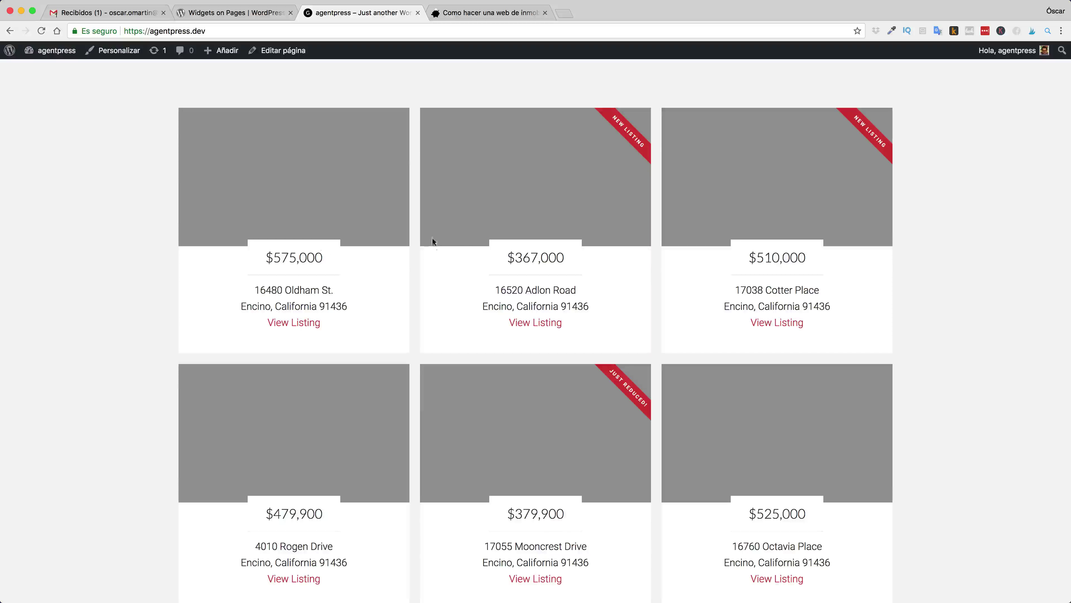
pyautogui.scroll(-5, 447, 209)
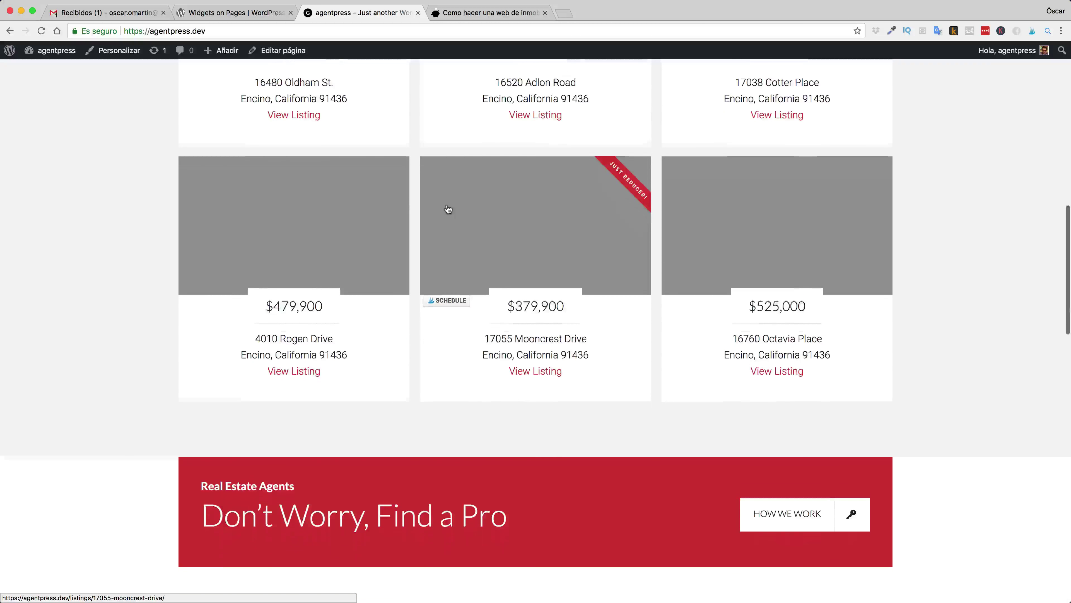
pyautogui.scroll(6, 448, 211)
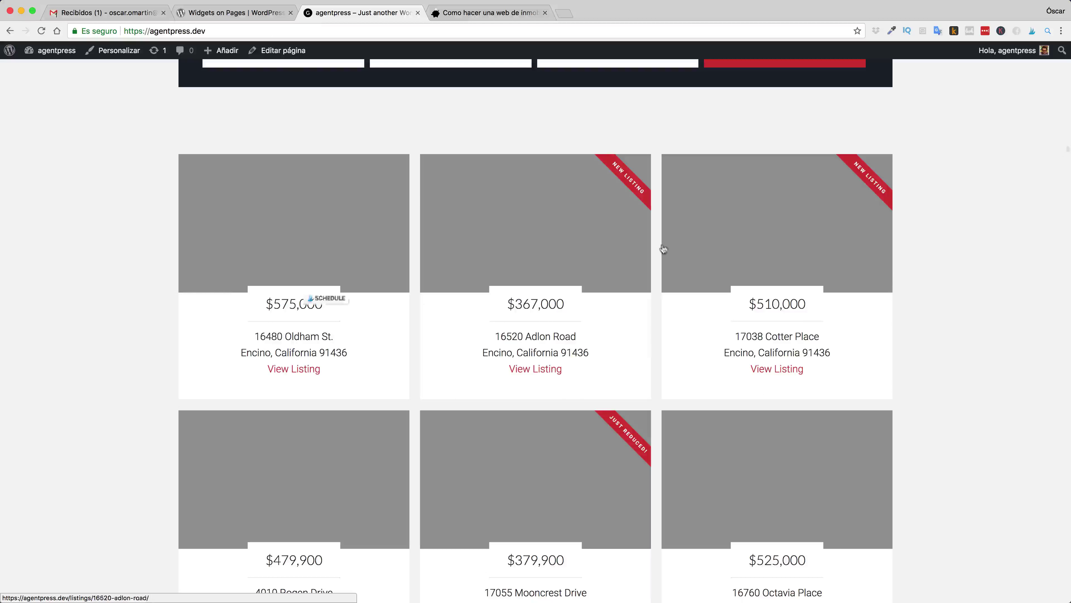
pyautogui.scroll(4, 548, 177)
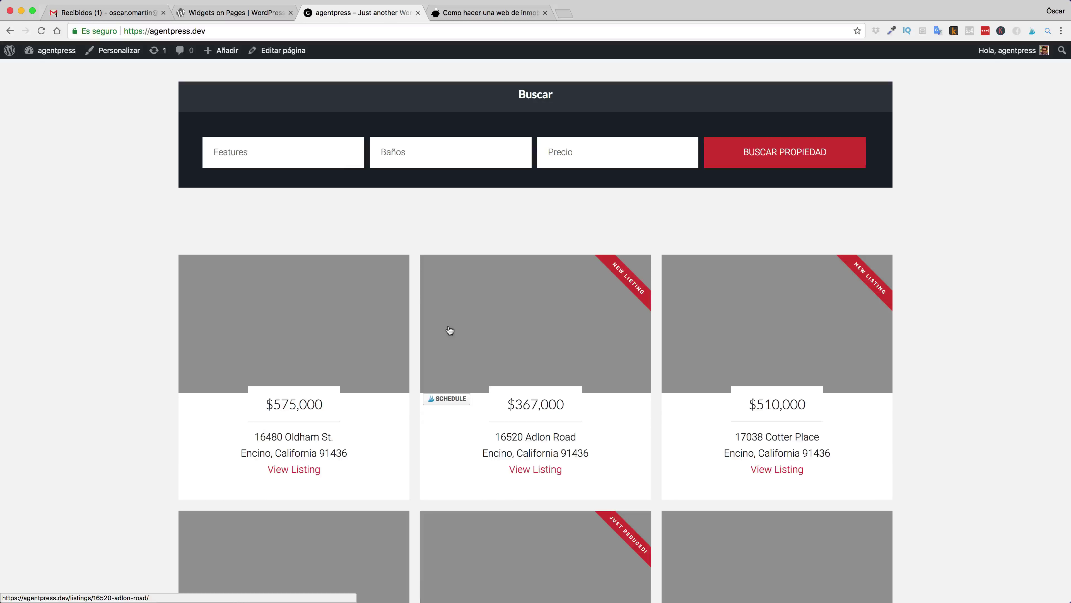
pyautogui.scroll(8, 449, 327)
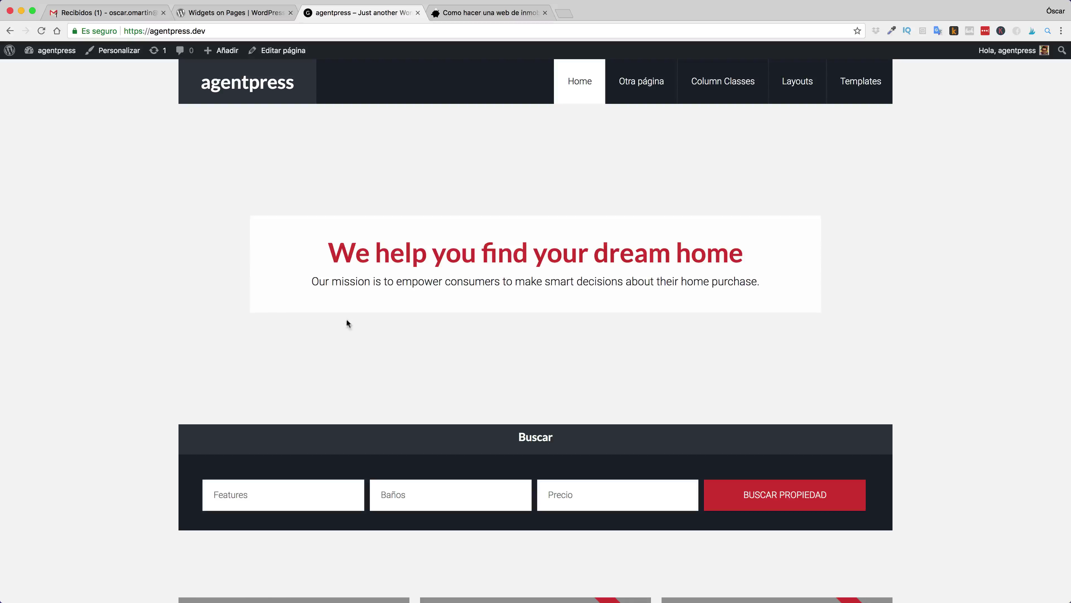
# Inspect the contents of the Home - Top area in the site's widget administration, and return to the public home page.
pyautogui.moveTo(51, 50)
pyautogui.click(49, 103)
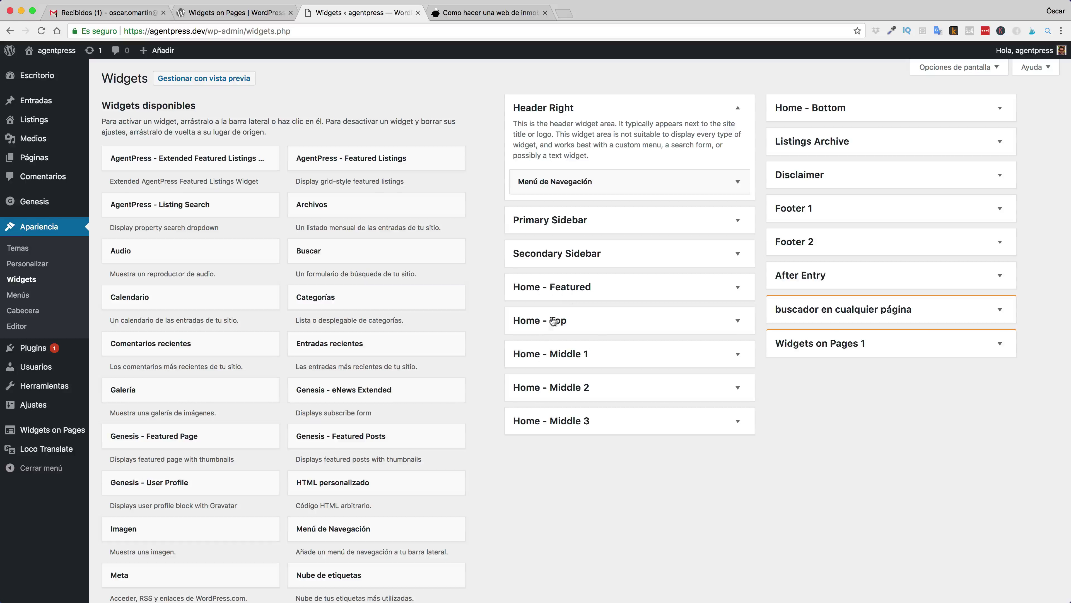
pyautogui.click(737, 321)
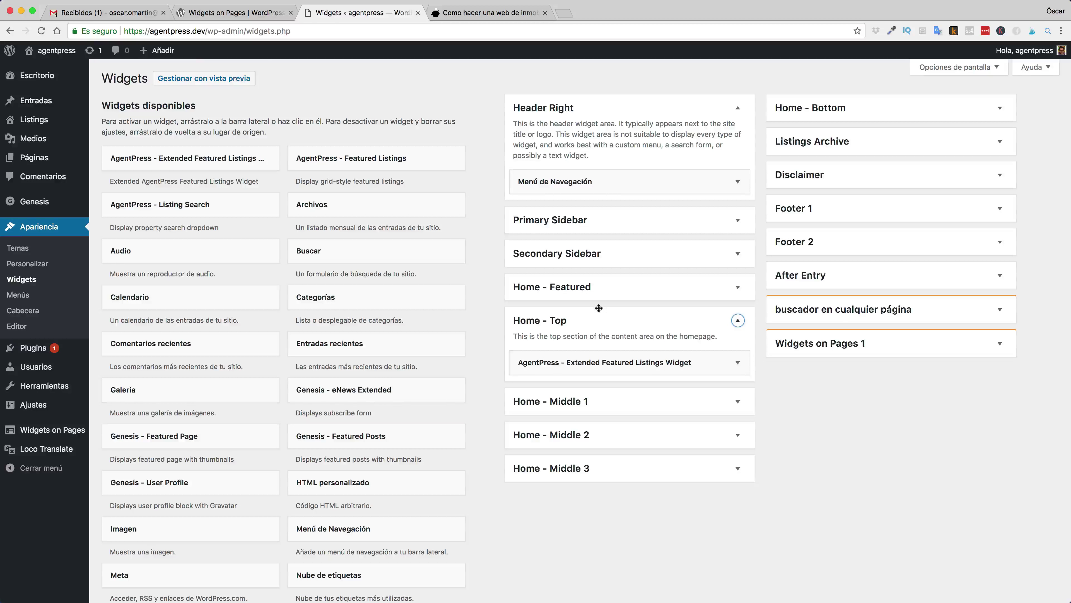
pyautogui.moveTo(52, 50)
pyautogui.click(53, 70)
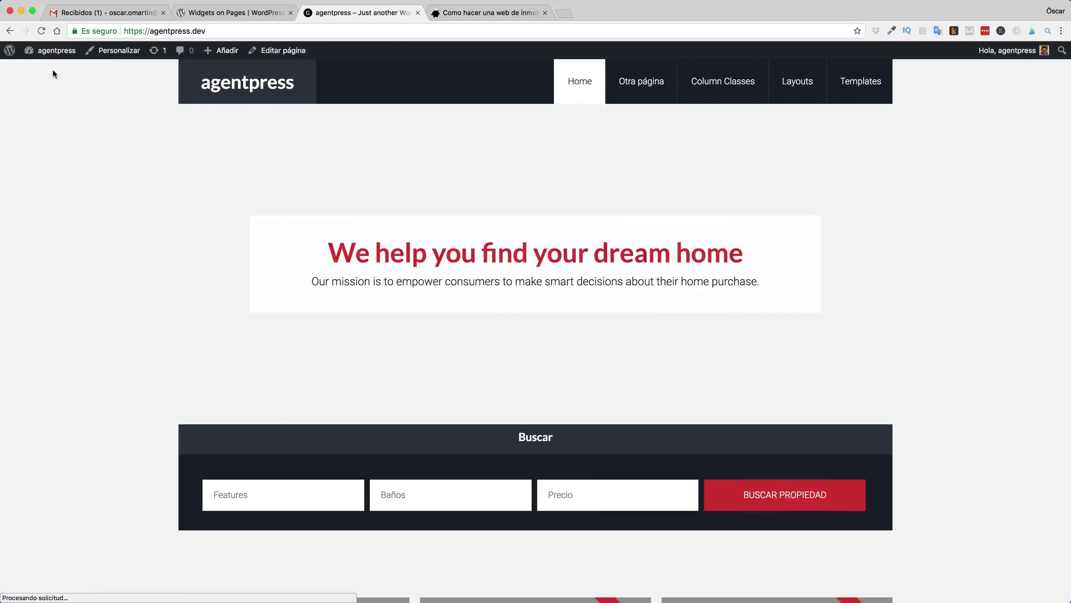
# Examine the property search form, listings and body text on the "Otra página" page, and return to the home page.
pyautogui.scroll(-1, 127, 186)
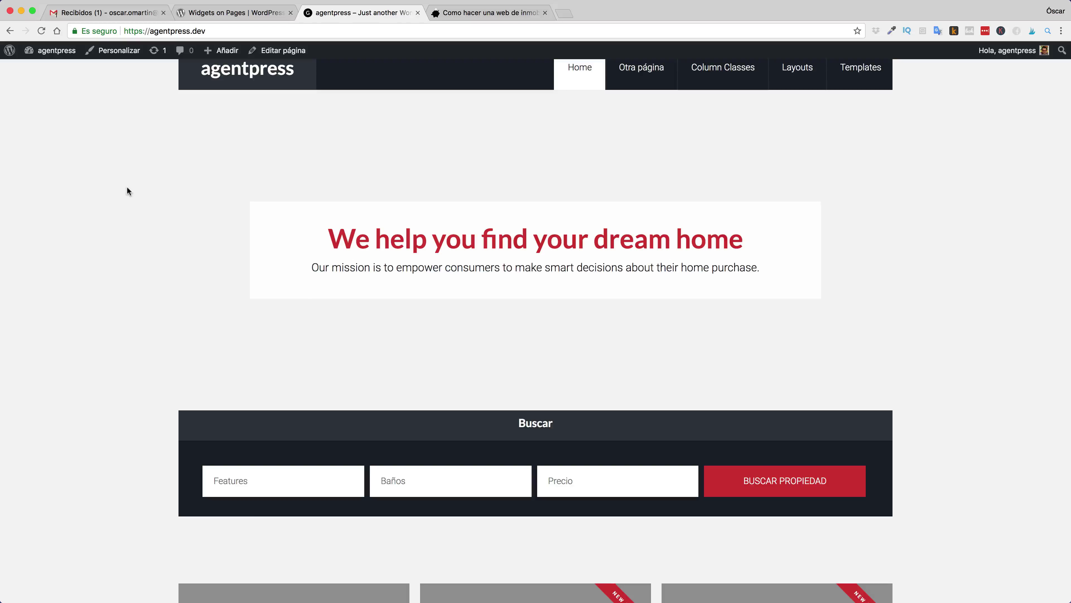
pyautogui.scroll(1, 126, 191)
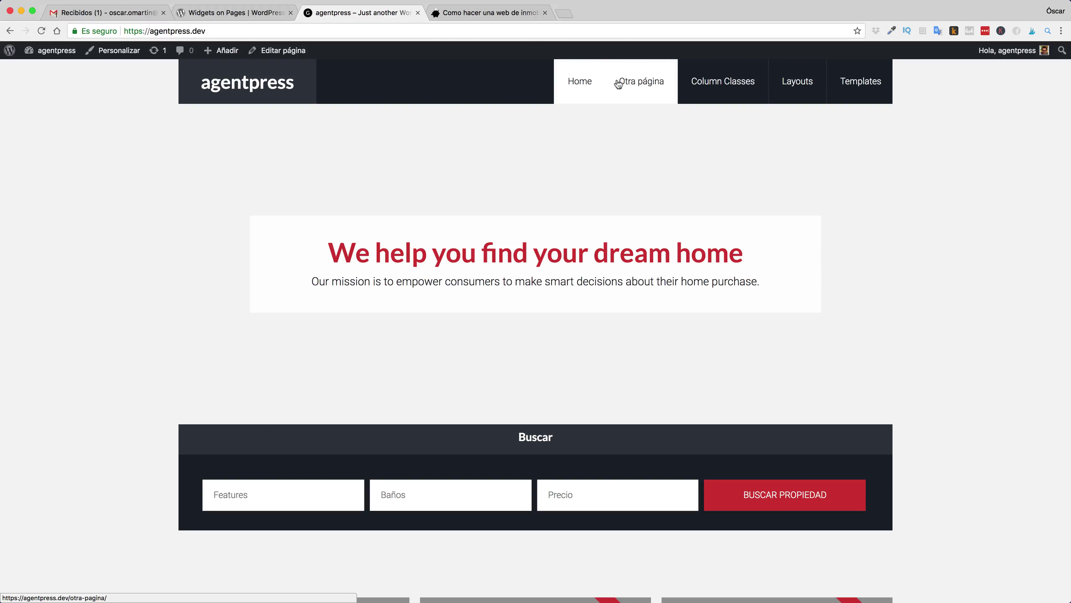
pyautogui.click(648, 83)
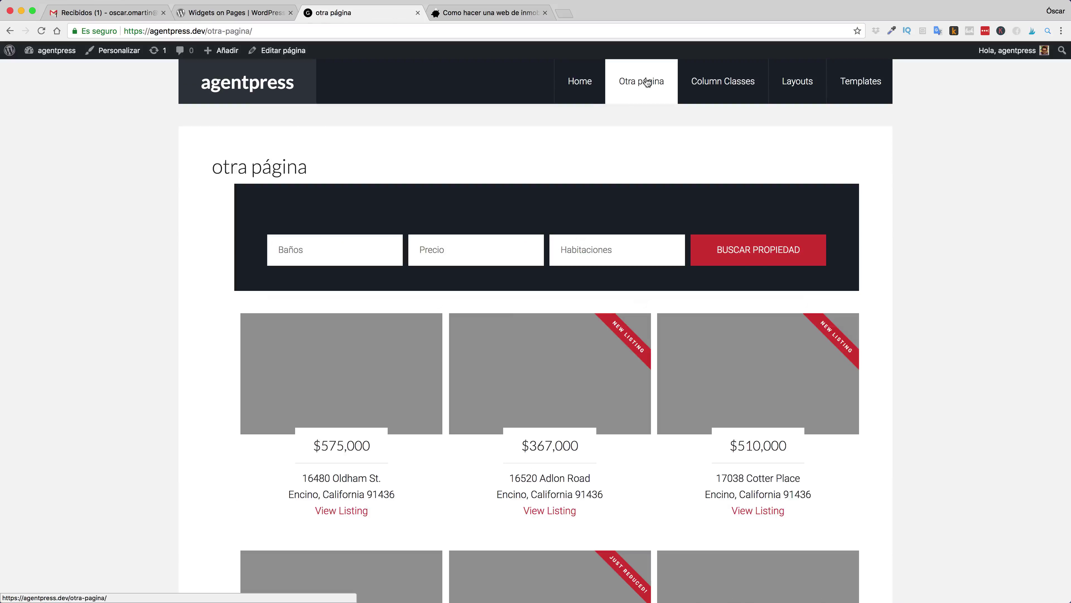
pyautogui.click(327, 254)
pyautogui.click(328, 255)
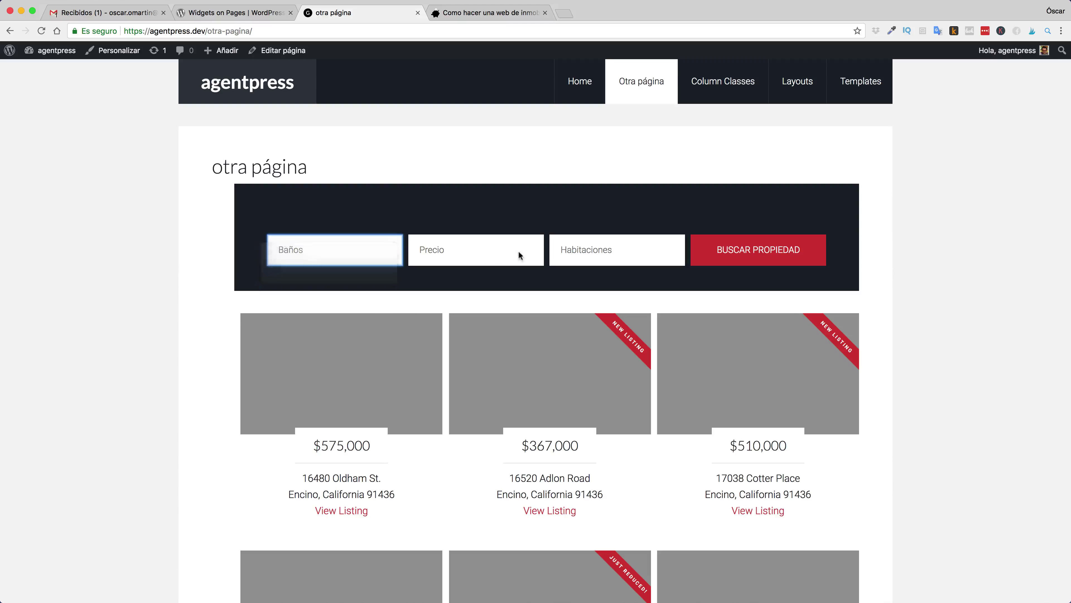
pyautogui.scroll(-3, 656, 244)
pyautogui.scroll(-8, 430, 249)
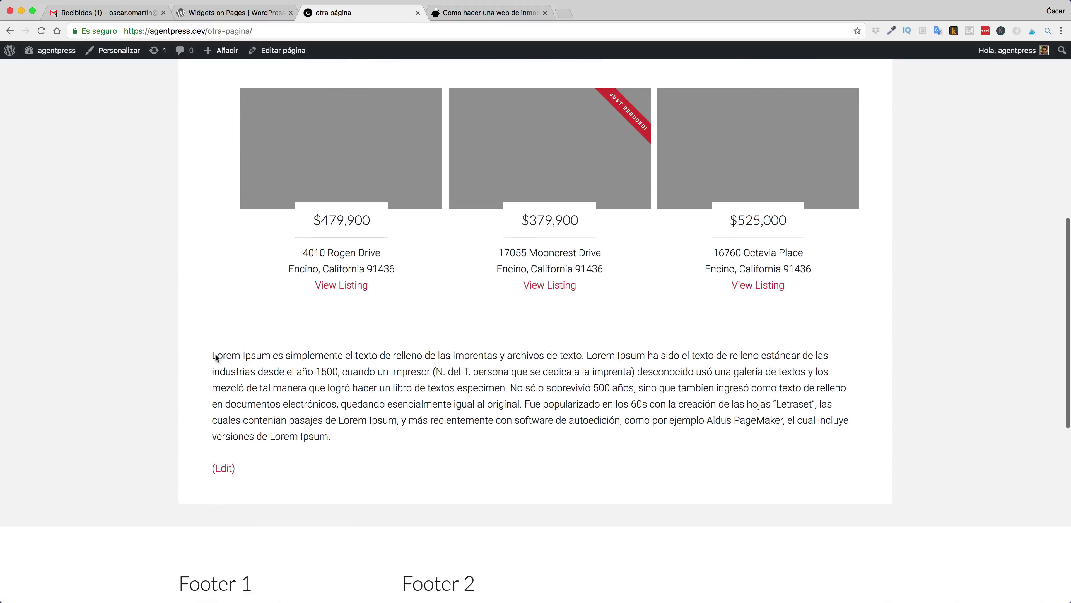
pyautogui.moveTo(213, 355); pyautogui.dragTo(374, 440)
pyautogui.scroll(11, 375, 441)
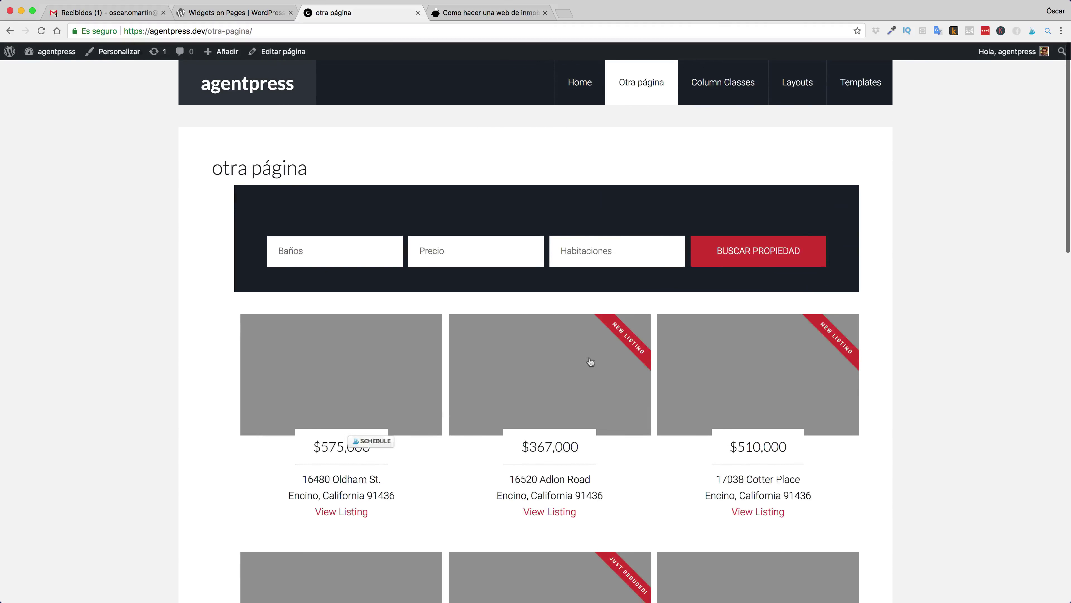
pyautogui.click(257, 85)
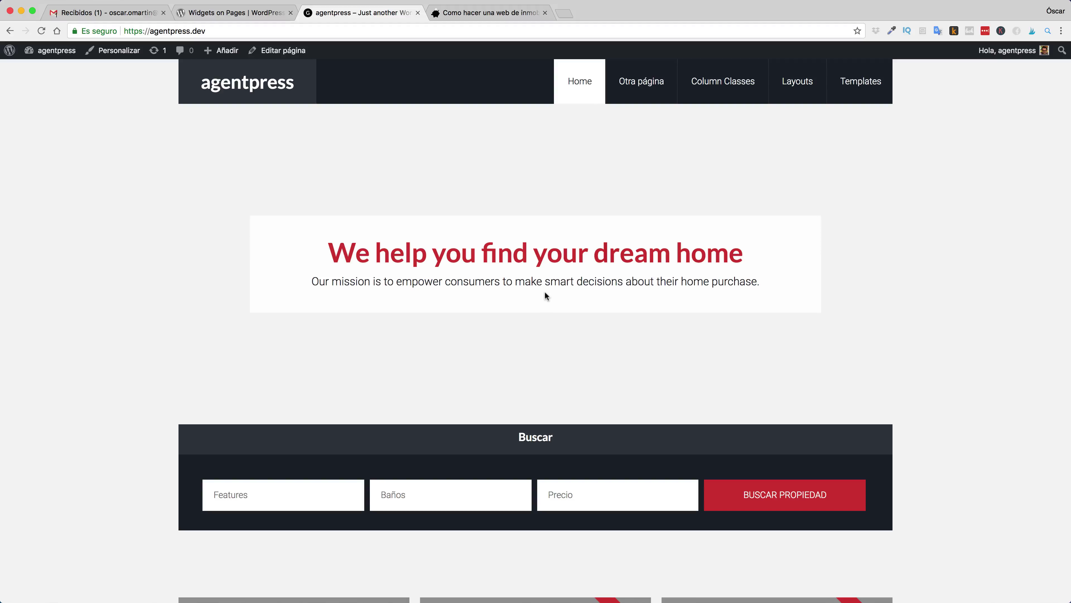
# Copy the plugin name "Widgets on Pages" from its WordPress.org plugin page.
pyautogui.click(229, 13)
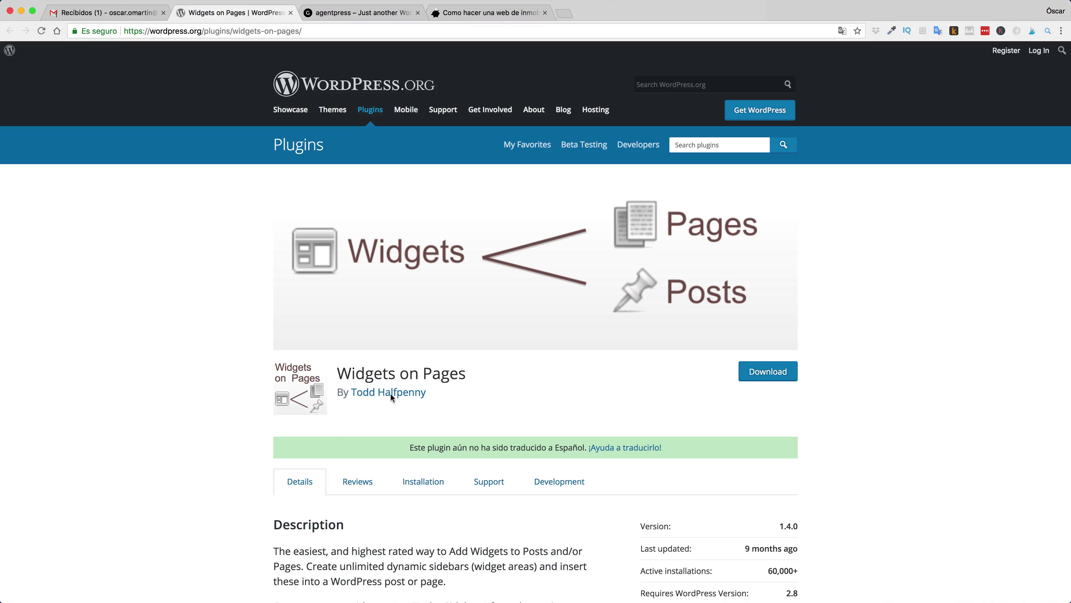
pyautogui.moveTo(347, 372); pyautogui.dragTo(467, 379)
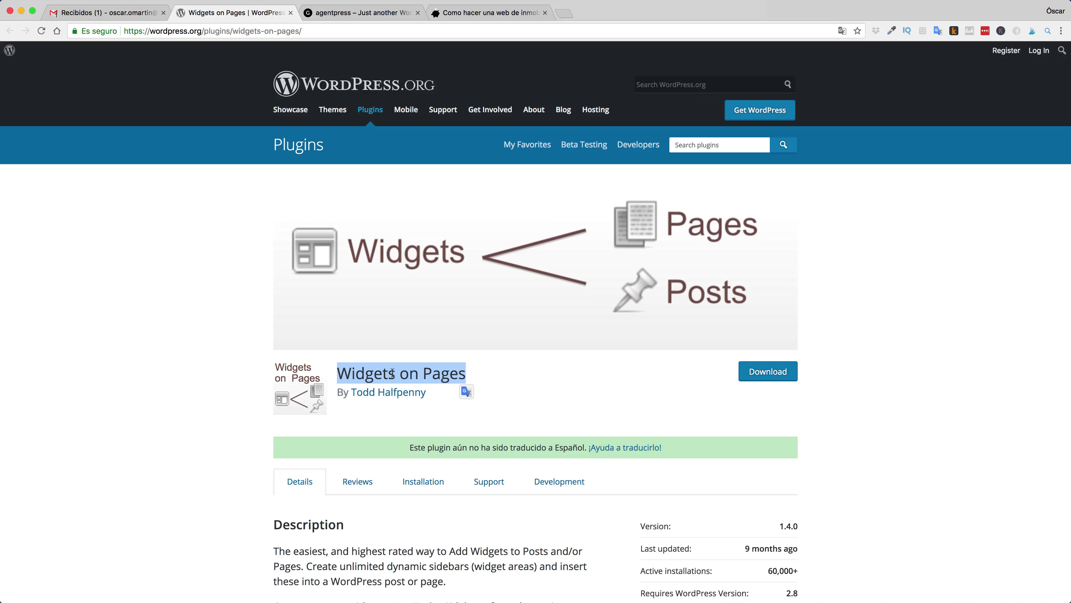
pyautogui.tripleClick(369, 375)
pyautogui.press('super+c')
# Search for the "Widgets on Pages" plugin in the agentpress site's plugin installer.
pyautogui.click(361, 15)
pyautogui.moveTo(50, 53)
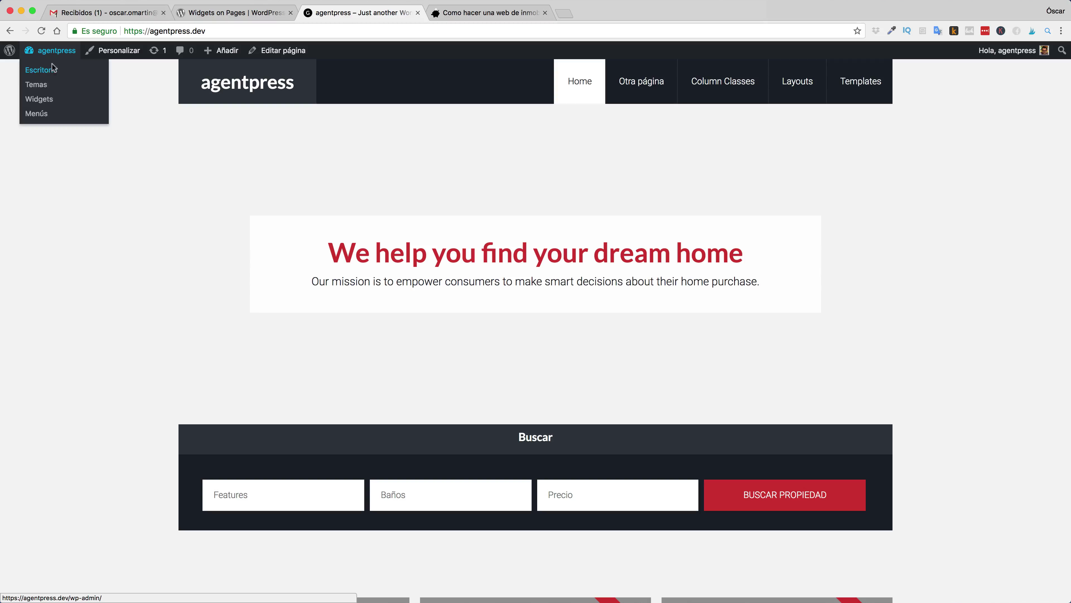
pyautogui.click(50, 71)
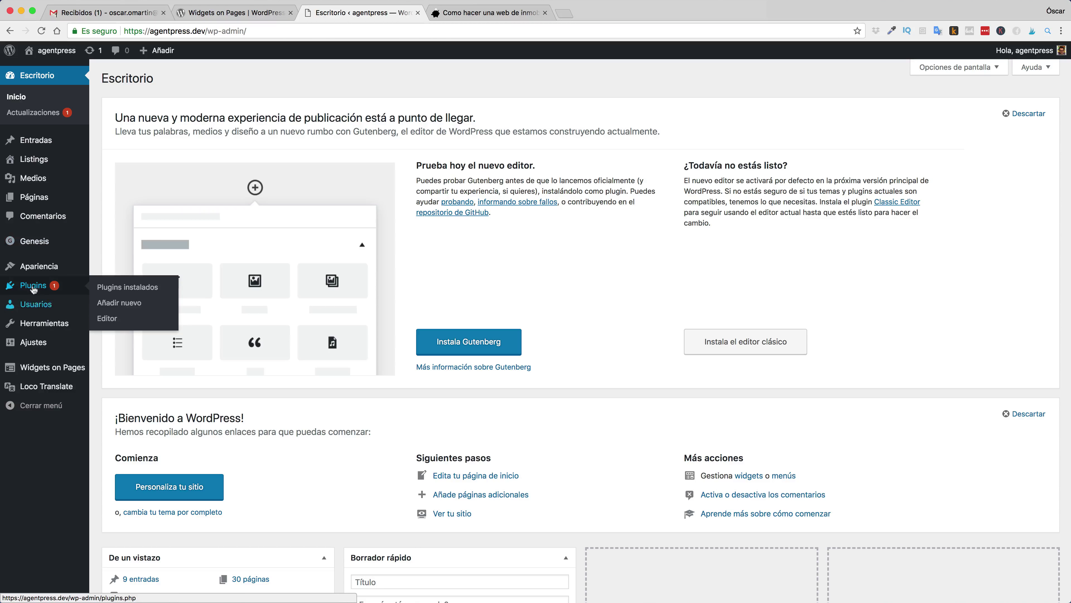
pyautogui.click(33, 285)
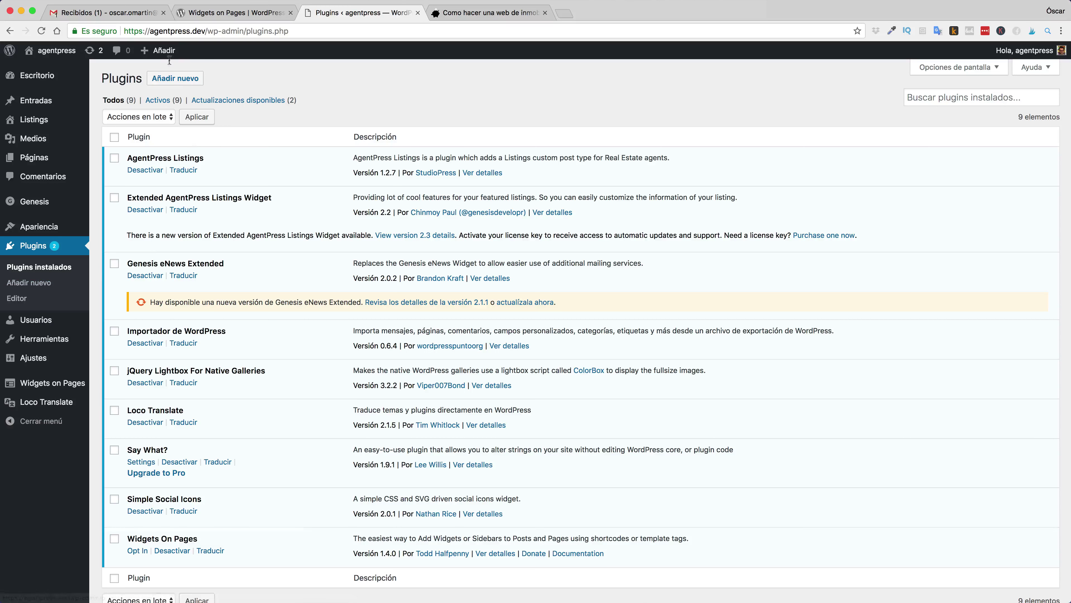
pyautogui.click(161, 80)
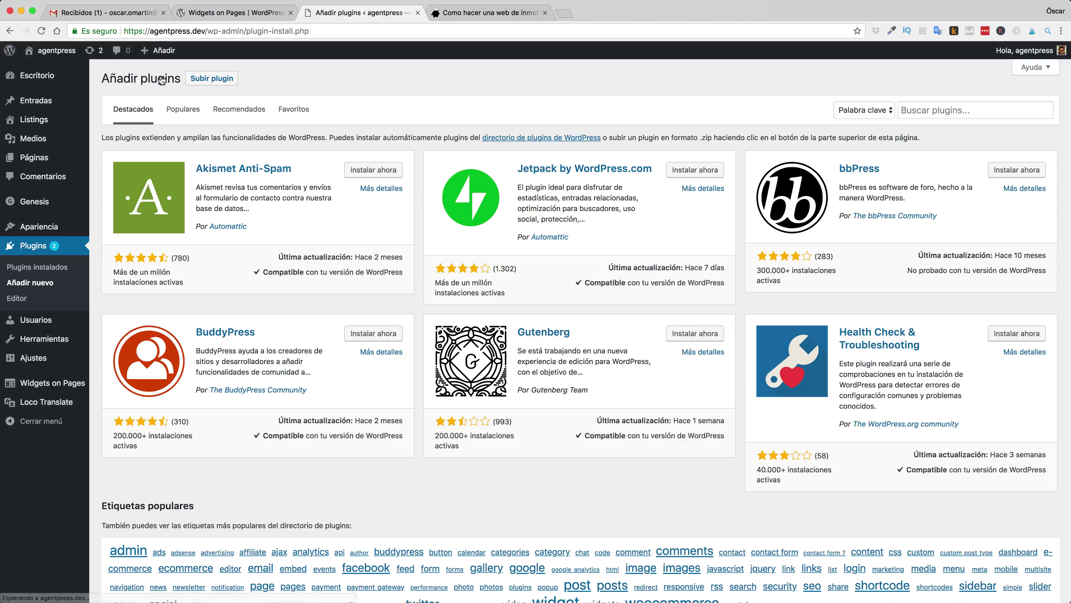
pyautogui.click(919, 110)
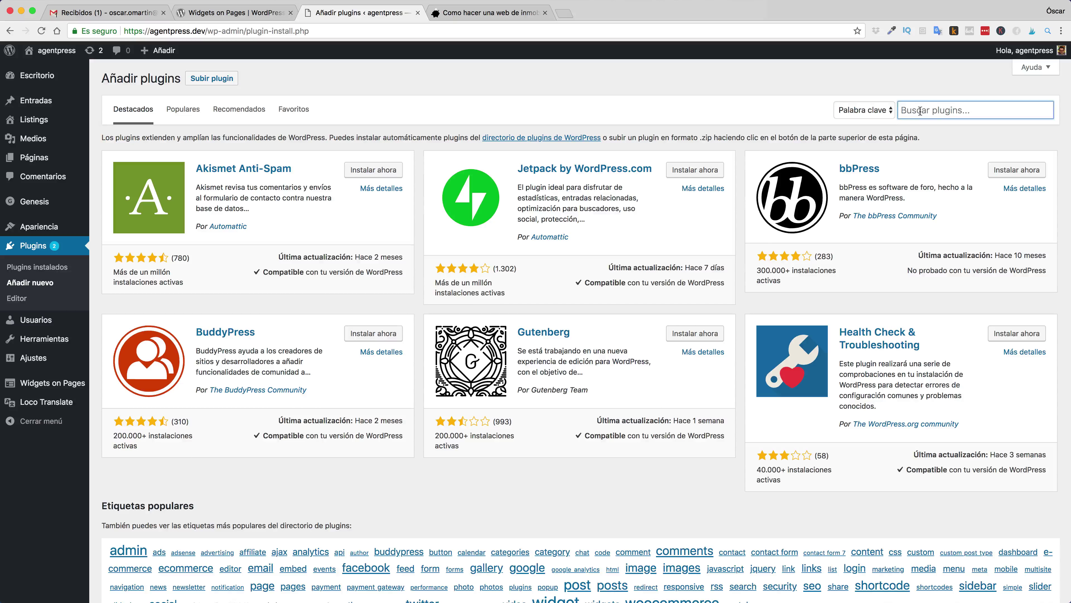
pyautogui.press('super+v')
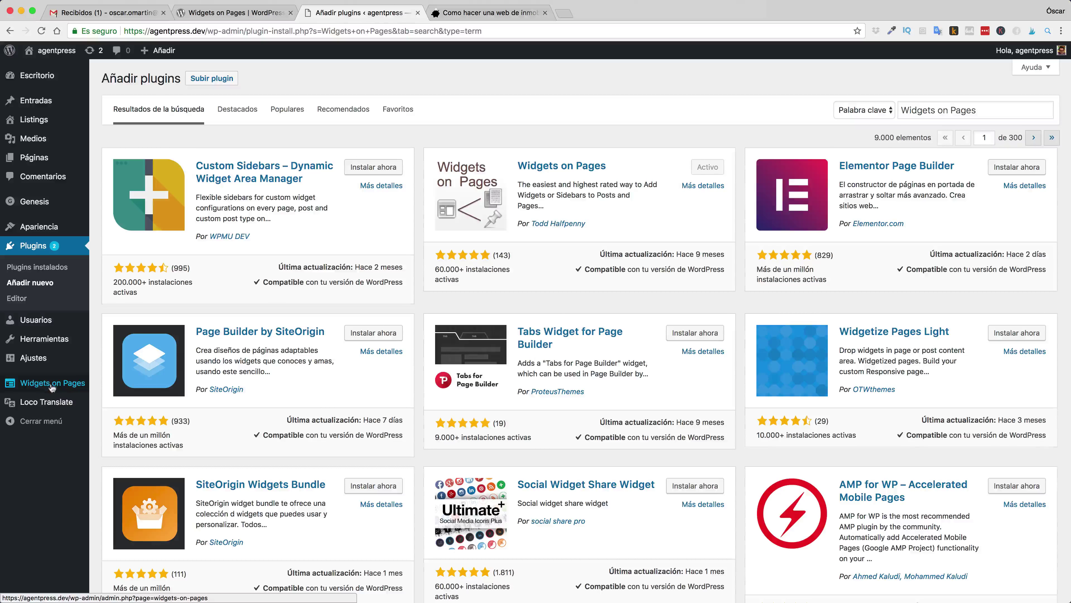
# View the Widgets on Pages settings and start a new Turbo Sidebar.
pyautogui.moveTo(43, 386)
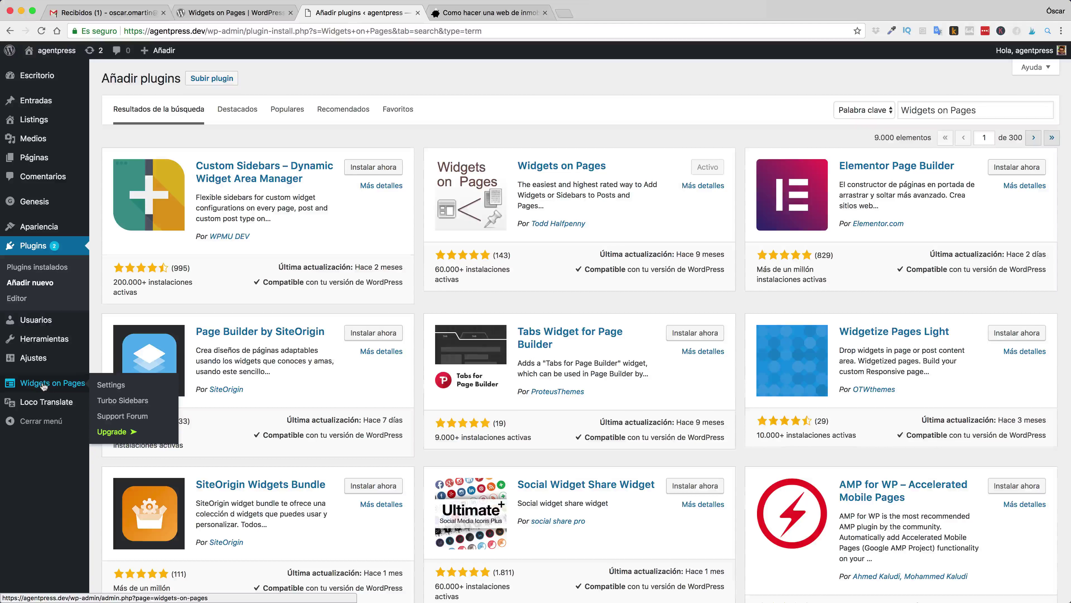
pyautogui.click(107, 384)
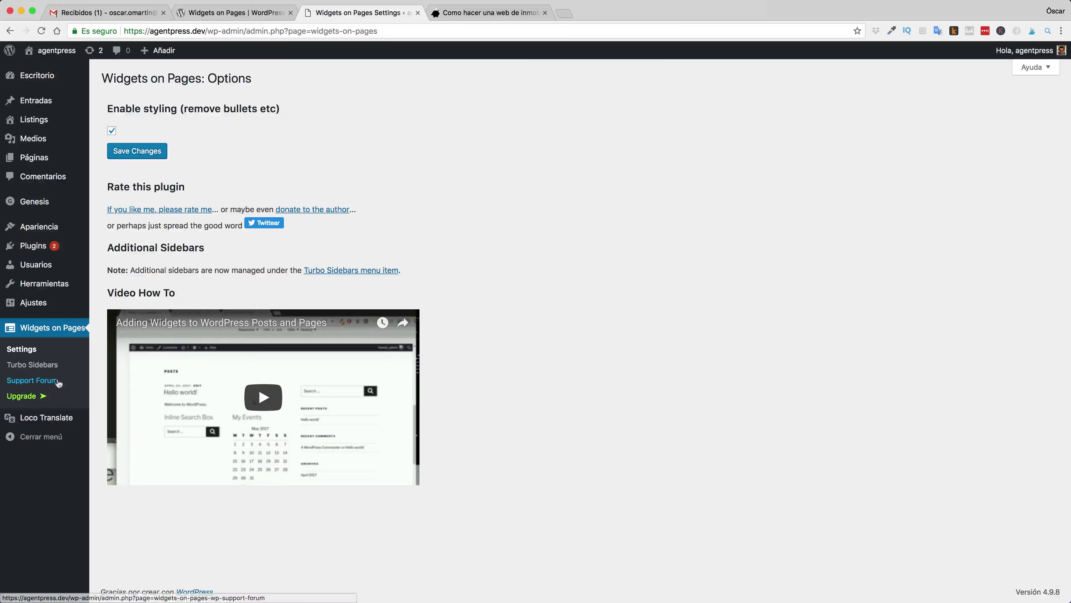
pyautogui.click(34, 366)
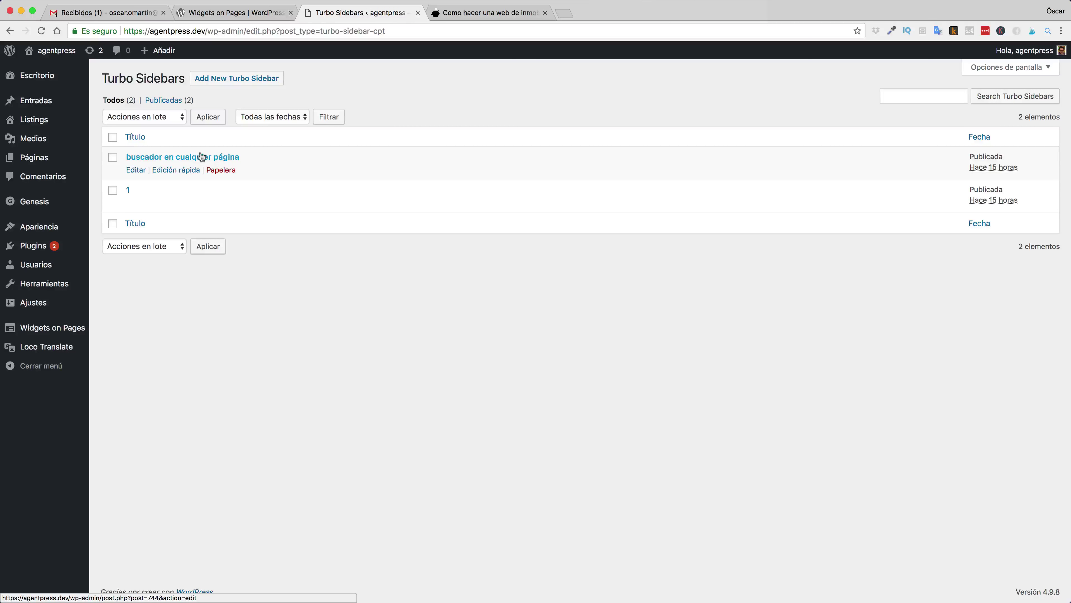
pyautogui.click(256, 83)
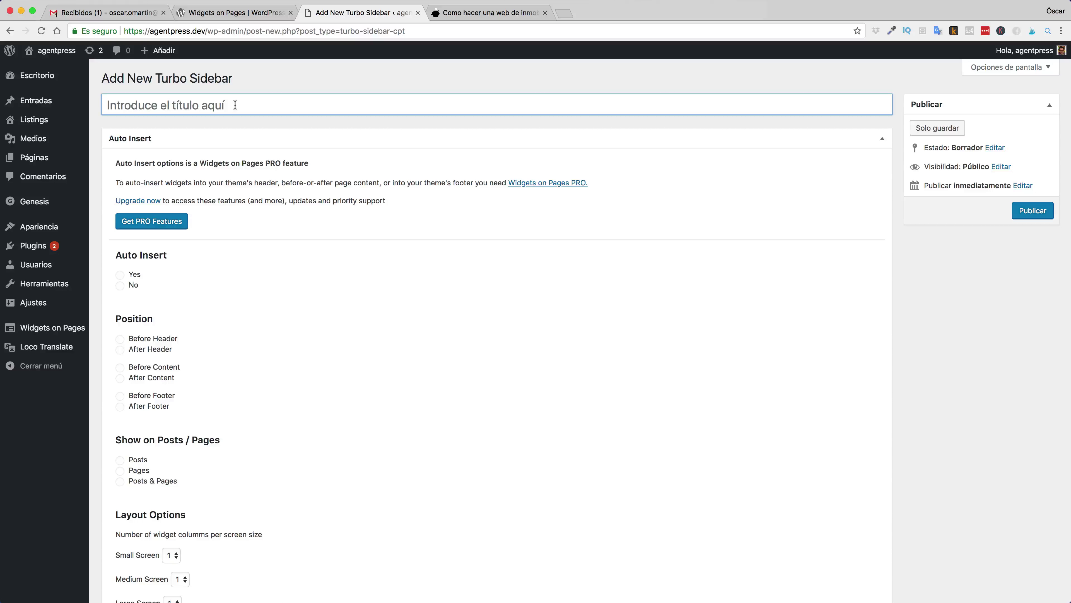
# Title the new Turbo Sidebar "widgets home" and review its auto-insert, position and layout options.
pyautogui.write('pegi')
pyautogui.press('BackSpace')
pyautogui.press('BackSpace')
pyautogui.press('BackSpace')
pyautogui.press('BackSpace')
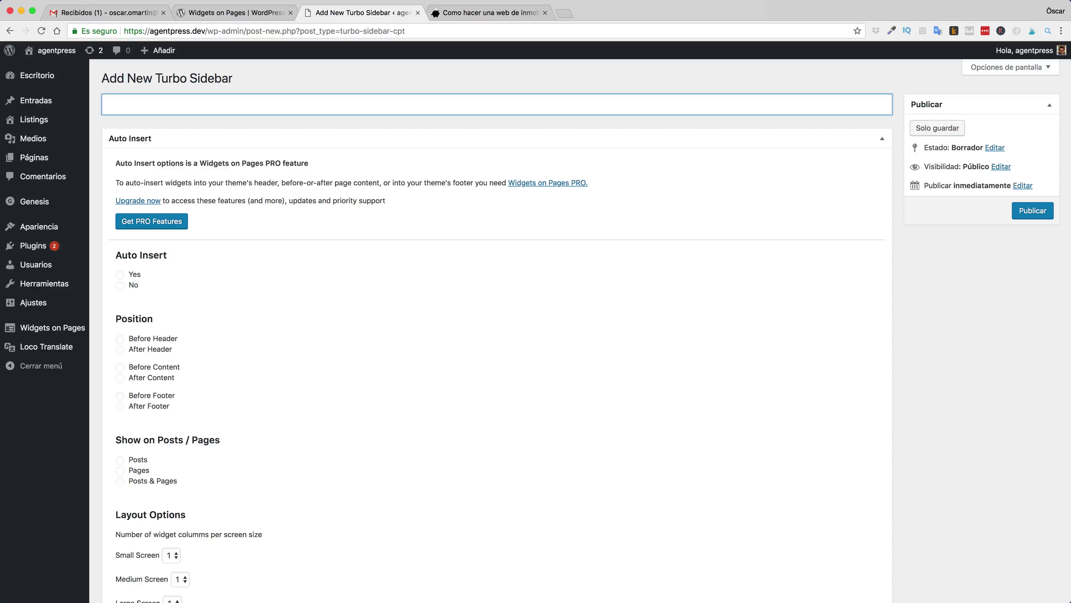
pyautogui.write('widgets home')
pyautogui.scroll(-3, 186, 109)
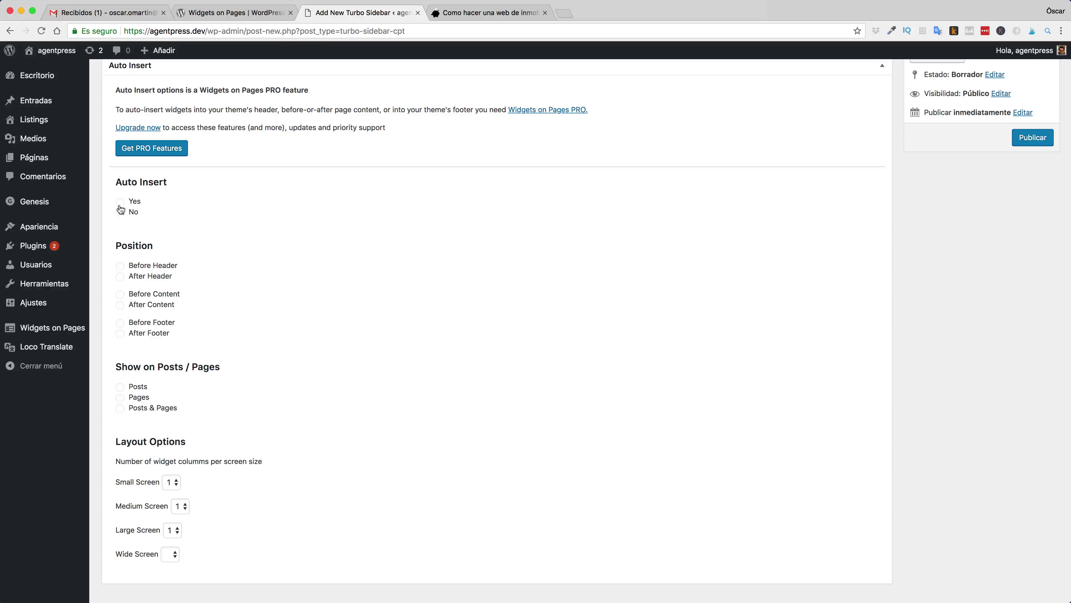
pyautogui.scroll(-1, 140, 219)
pyautogui.scroll(3, 141, 219)
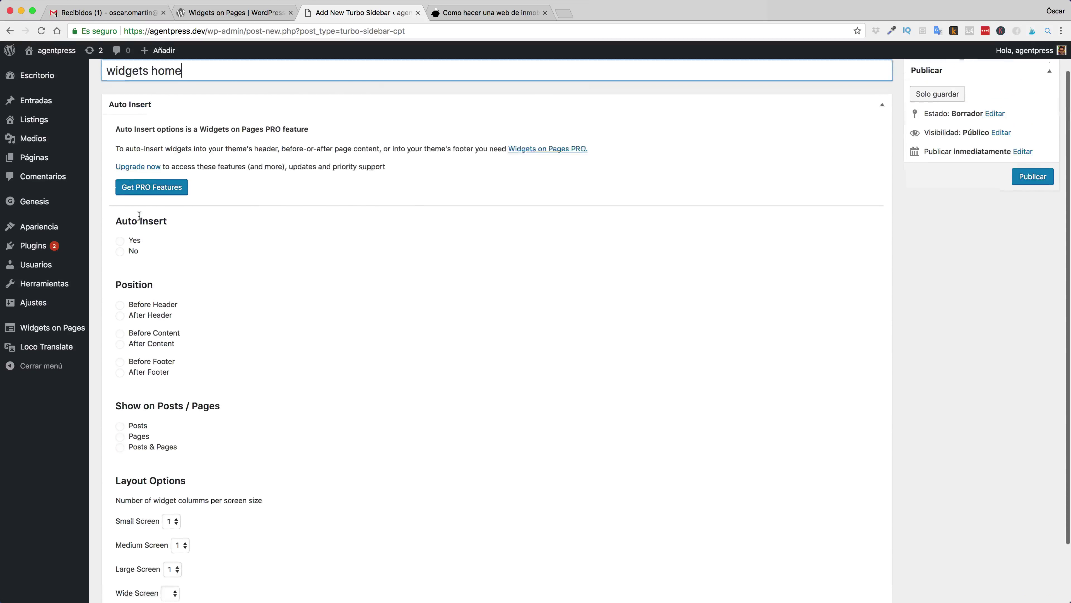
# Publish the "widgets home" Turbo Sidebar and copy its shortcode.
pyautogui.click(1032, 183)
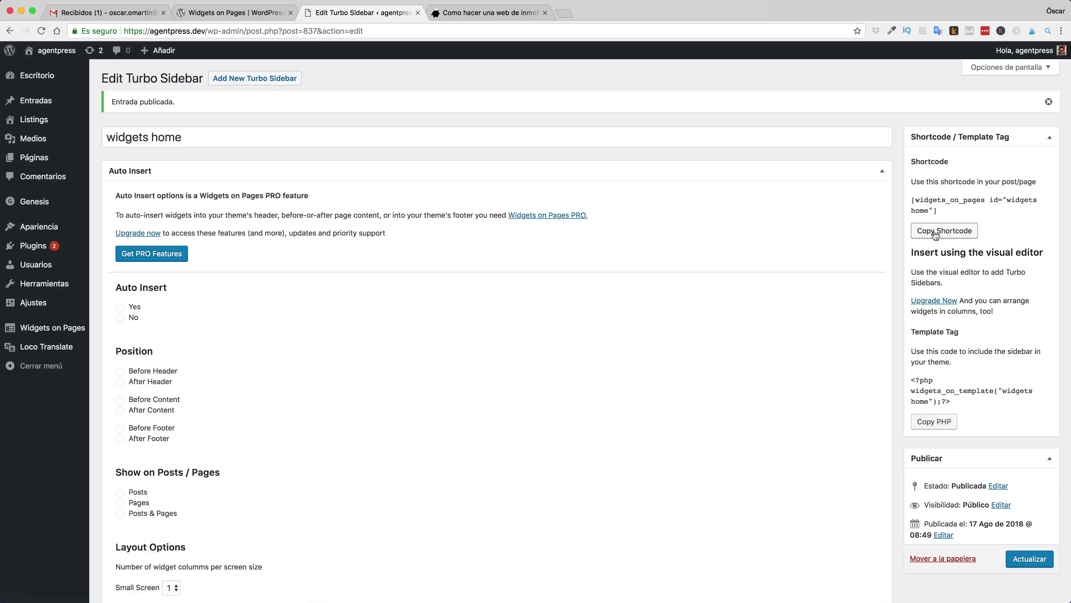
pyautogui.moveTo(912, 199); pyautogui.dragTo(932, 210)
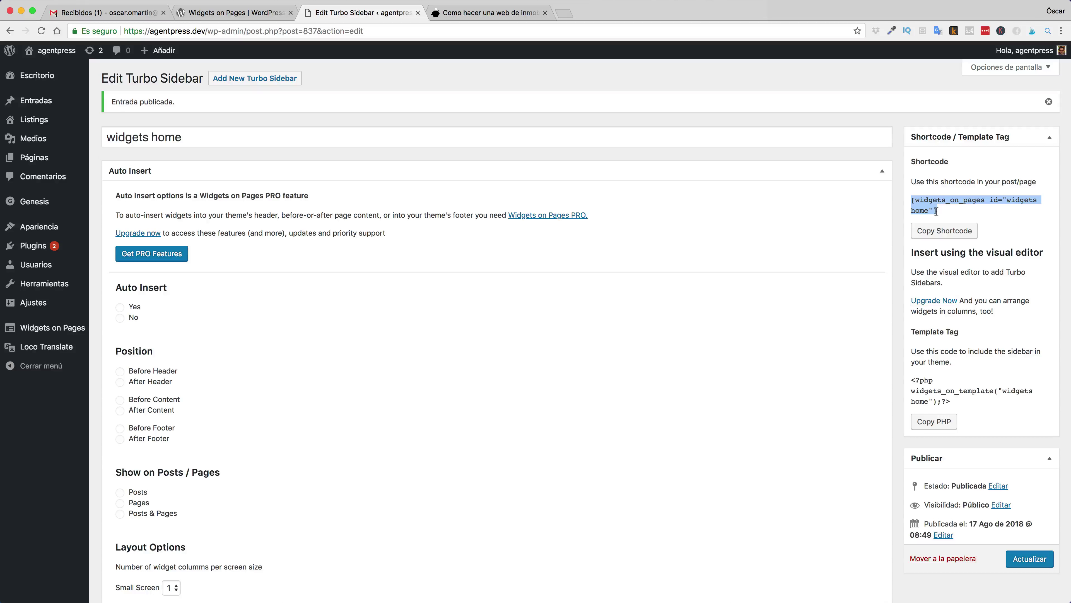
pyautogui.moveTo(936, 211); pyautogui.dragTo(937, 211)
pyautogui.click(954, 230)
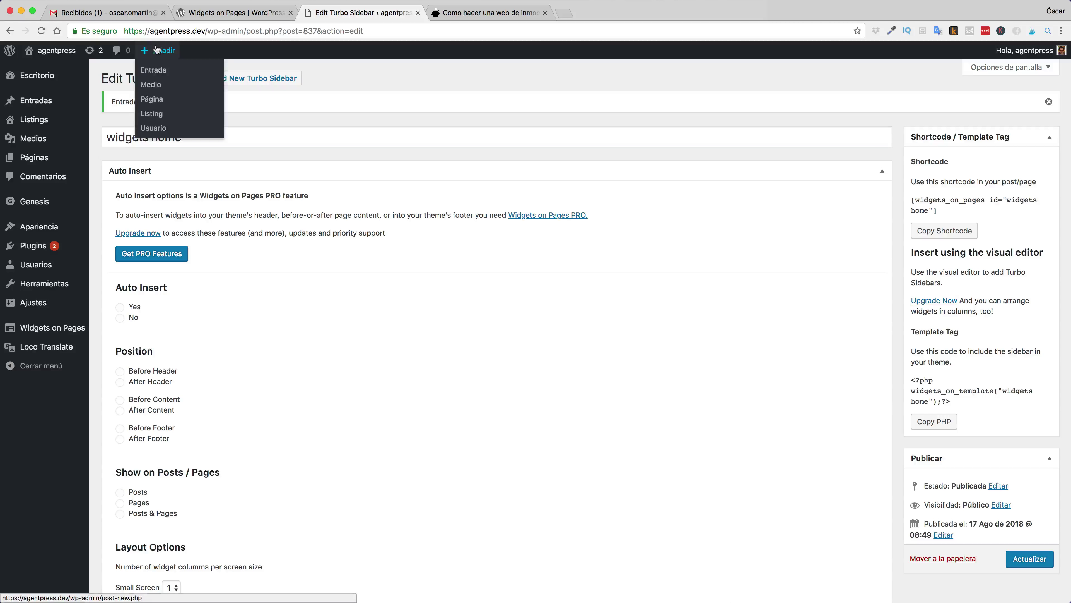
# Create and publish a new page titled "Widgets home" containing the shortcode [widgets_on_pages id="widgets home"].
pyautogui.rightClick(159, 97)
pyautogui.click(181, 101)
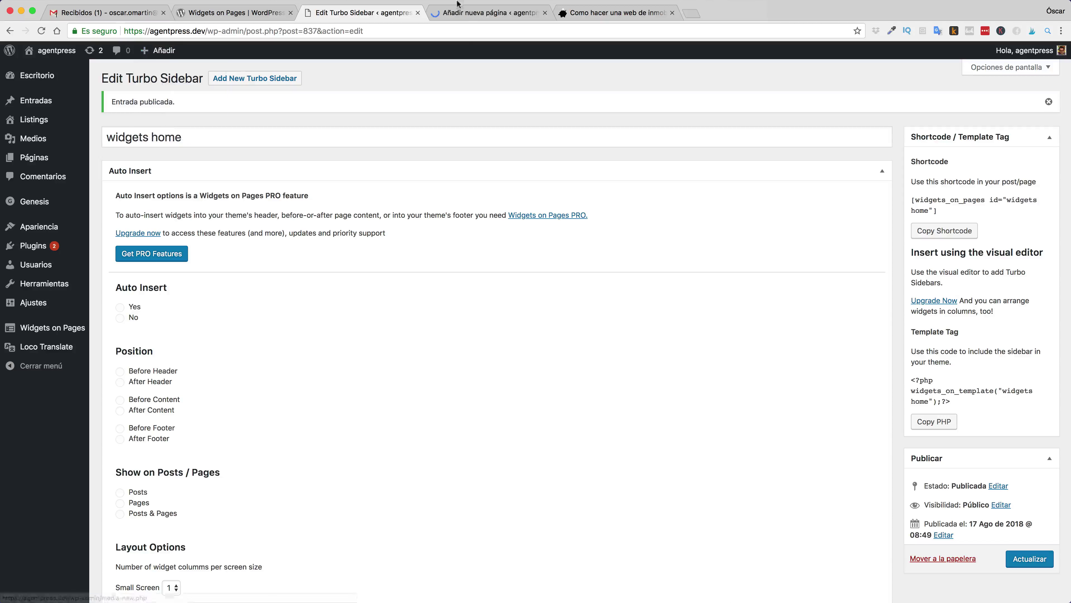
pyautogui.click(485, 12)
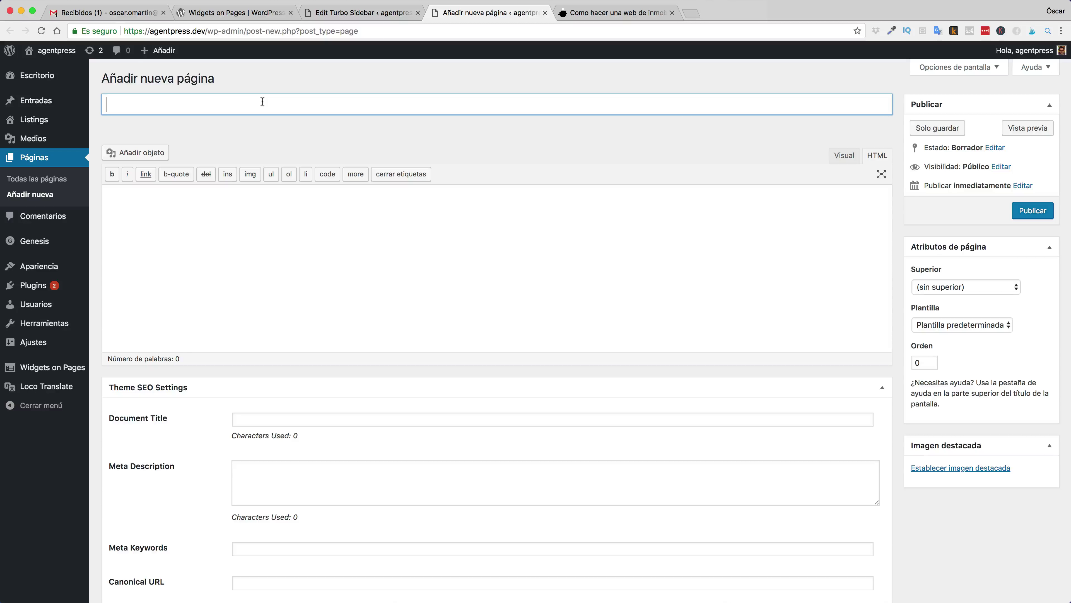
pyautogui.write('Widgets home')
pyautogui.click(248, 220)
pyautogui.rightClick(189, 206)
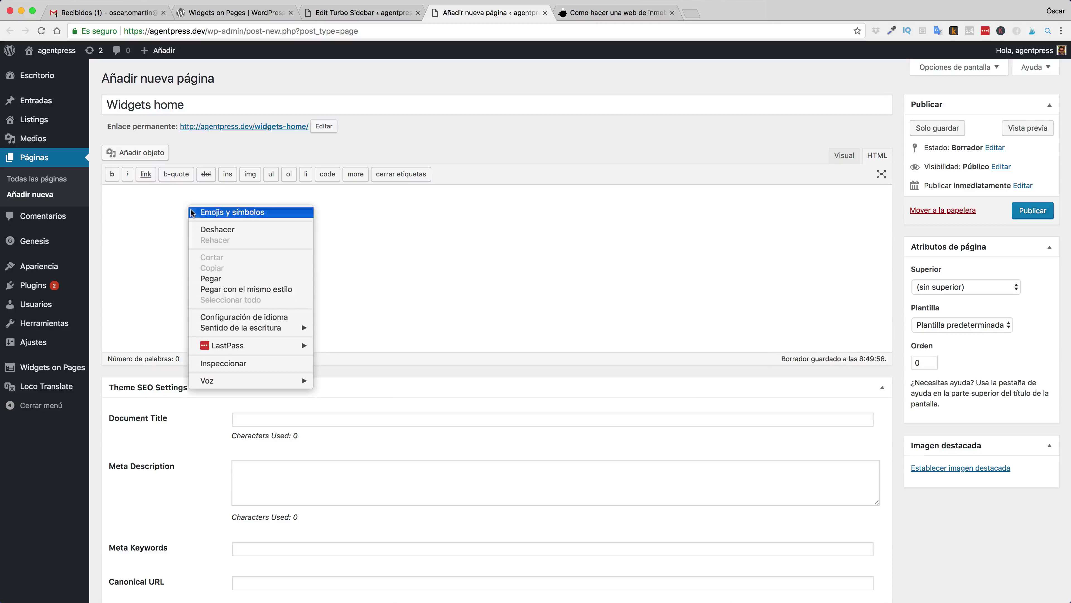
pyautogui.click(220, 278)
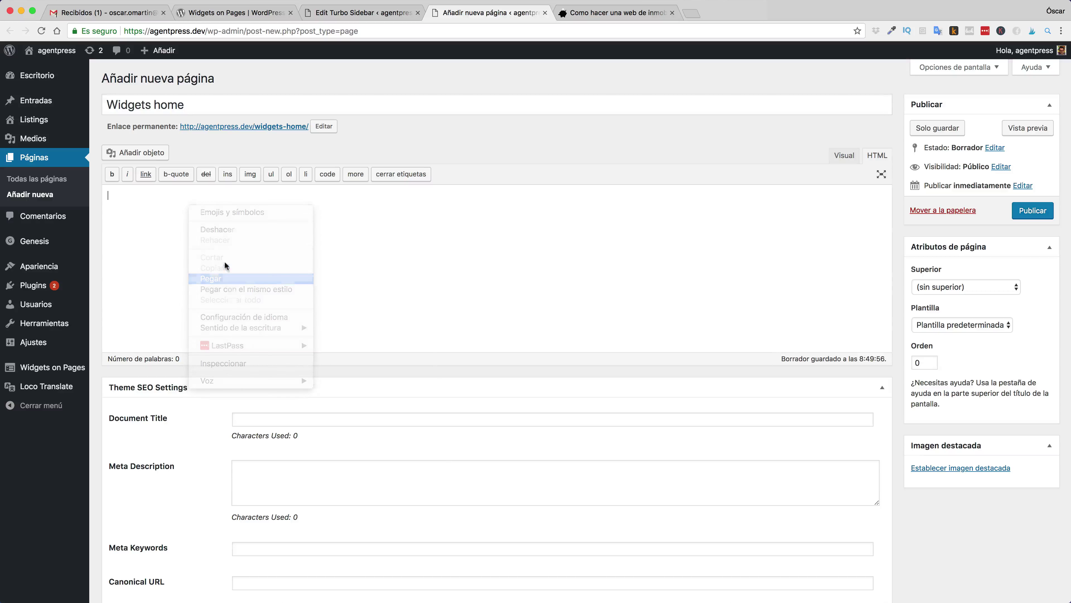
pyautogui.click(1025, 213)
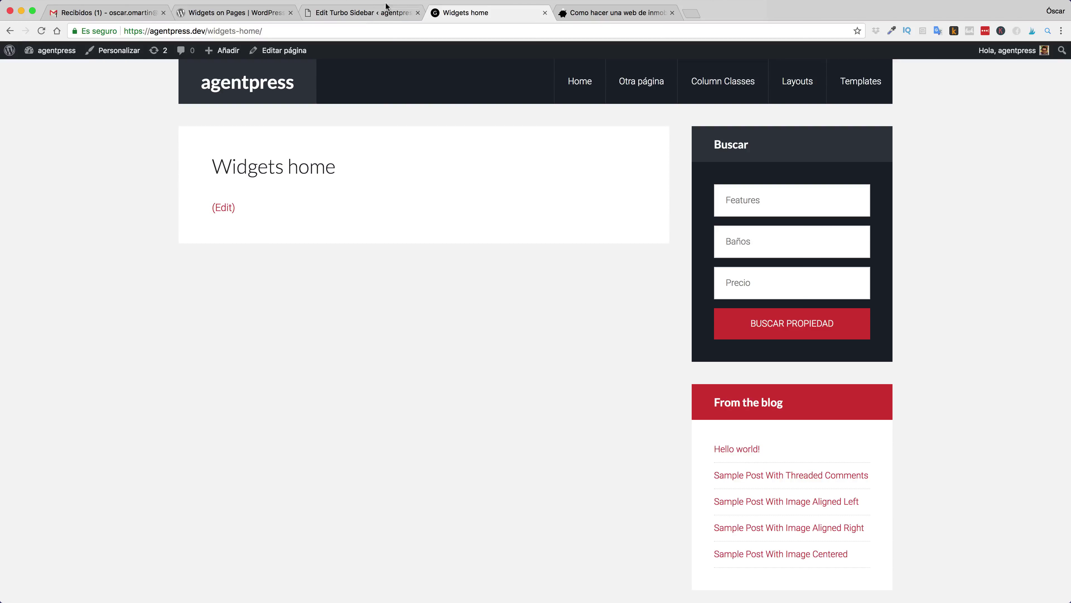
# Add the AgentPress - Listing Search widget to the "widgets home" widget area, after checking the contents of "buscador en cualquier página".
pyautogui.click(362, 14)
pyautogui.moveTo(53, 228)
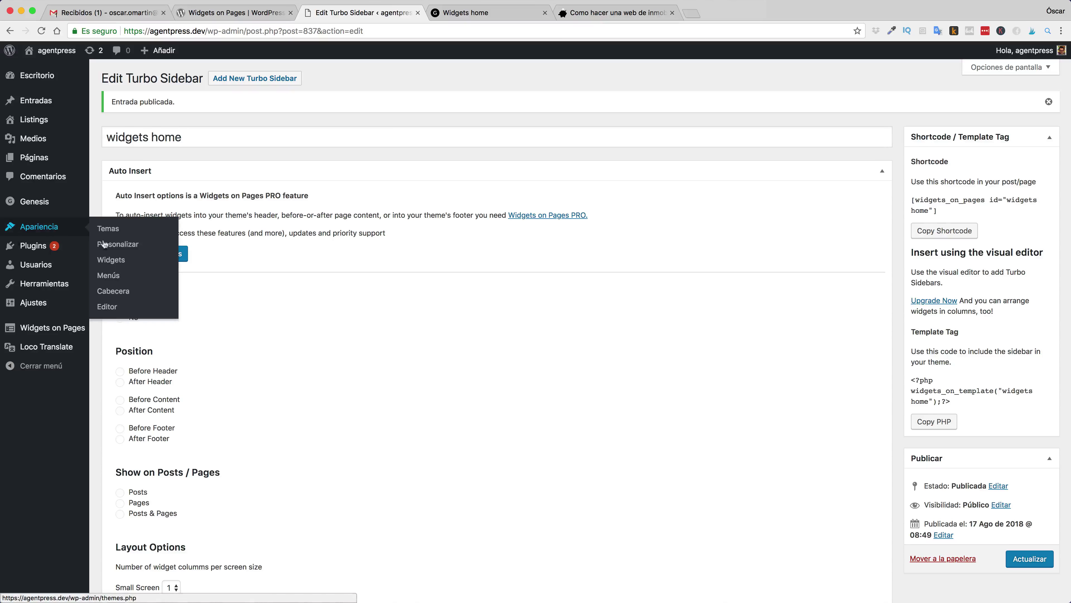
pyautogui.click(122, 261)
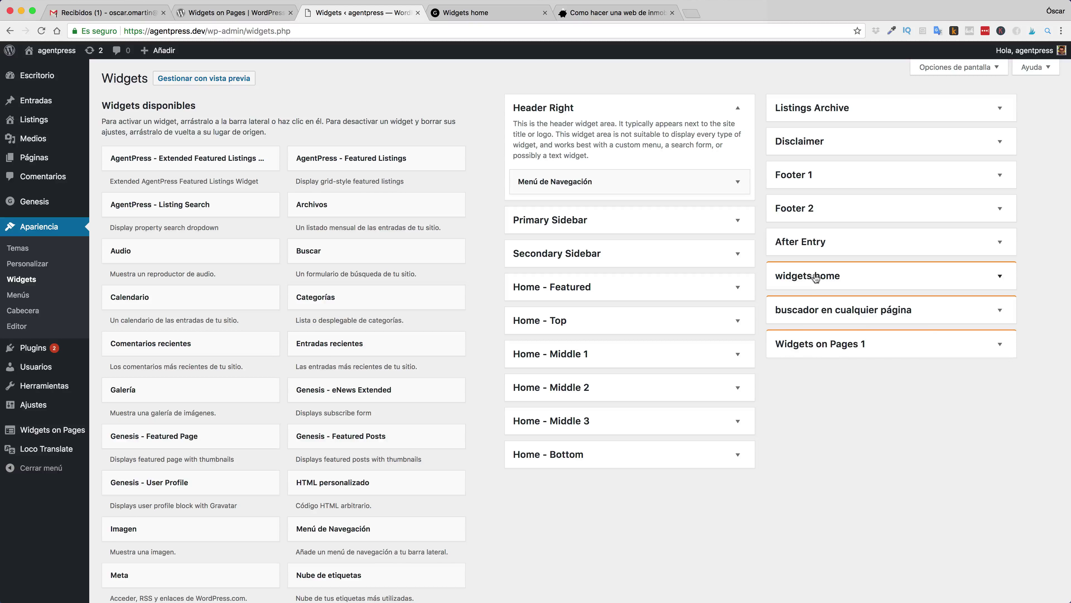
pyautogui.click(820, 313)
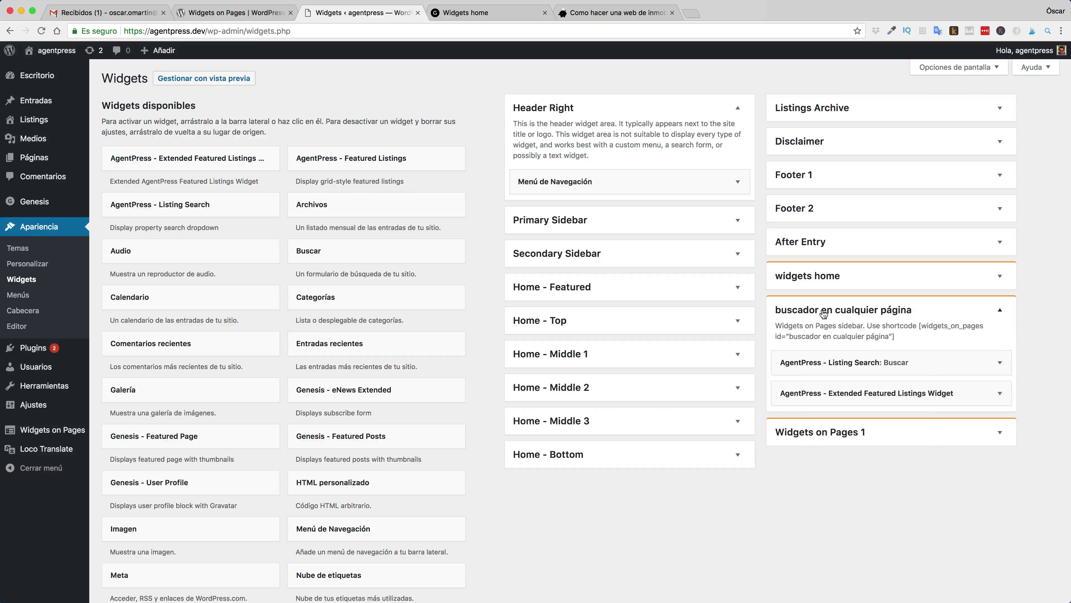
pyautogui.click(826, 314)
pyautogui.click(826, 277)
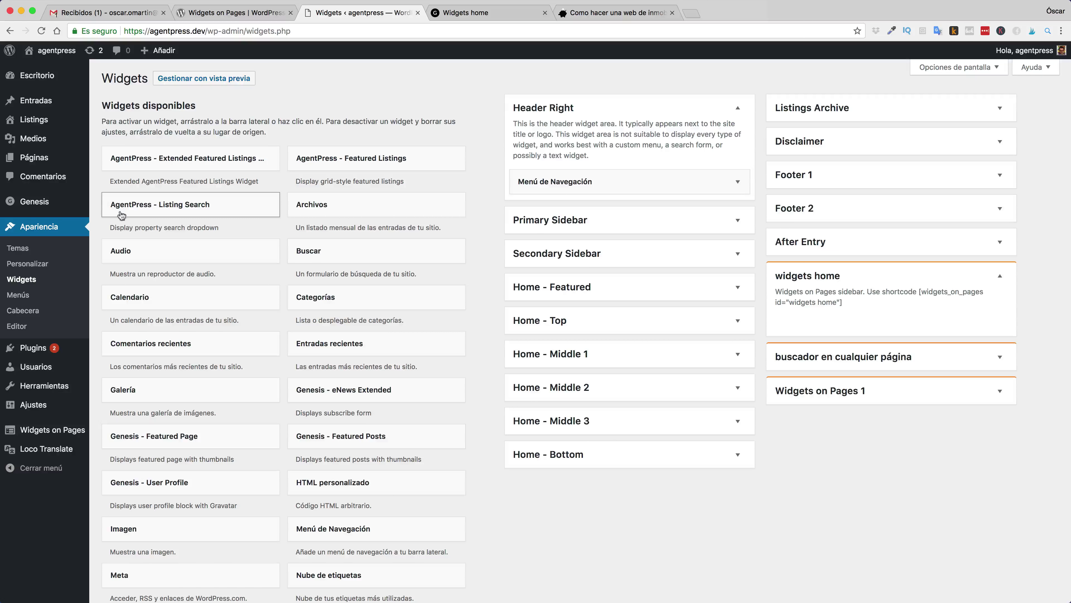
pyautogui.moveTo(152, 205); pyautogui.dragTo(835, 302)
# Title the listing search widget "Buscador", include Baños, Precio and Habitaciones, set its button text to "Buscar" and save it.
pyautogui.click(813, 365)
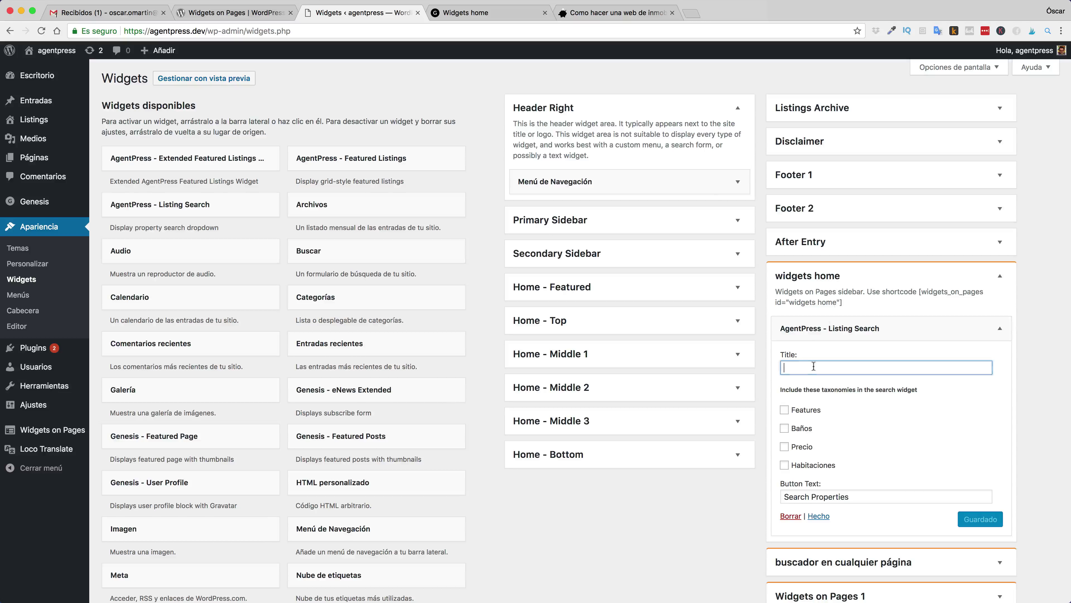
pyautogui.write('Buscador')
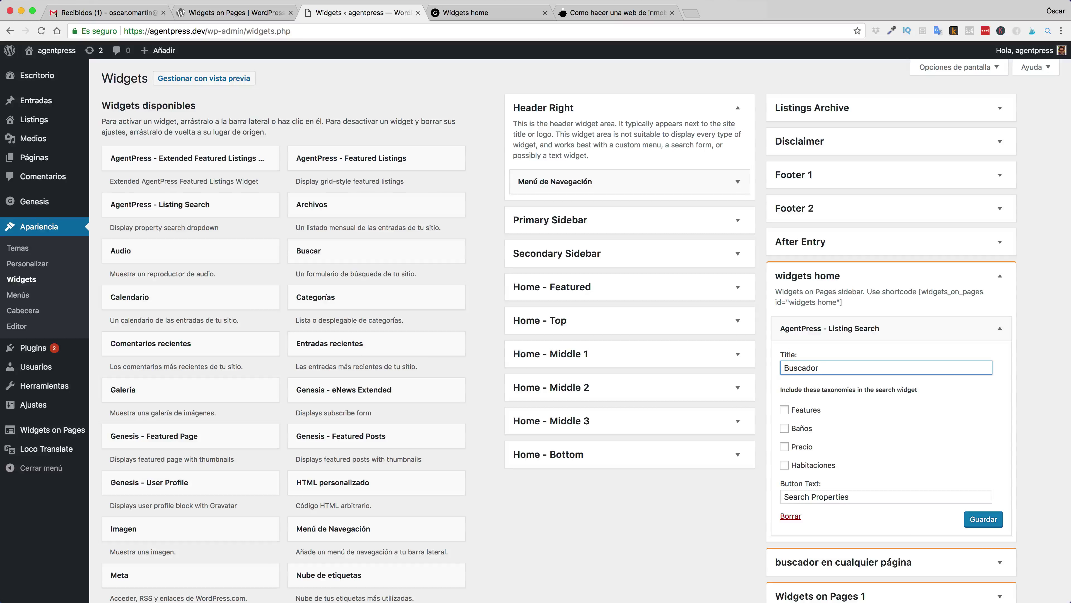
pyautogui.click(785, 428)
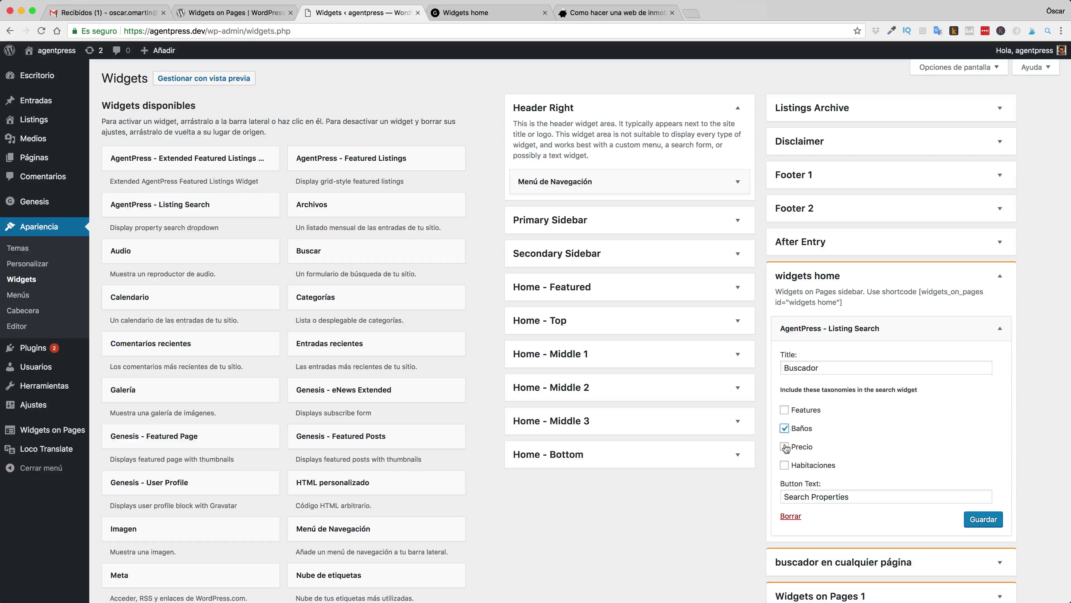
pyautogui.click(784, 446)
pyautogui.click(784, 464)
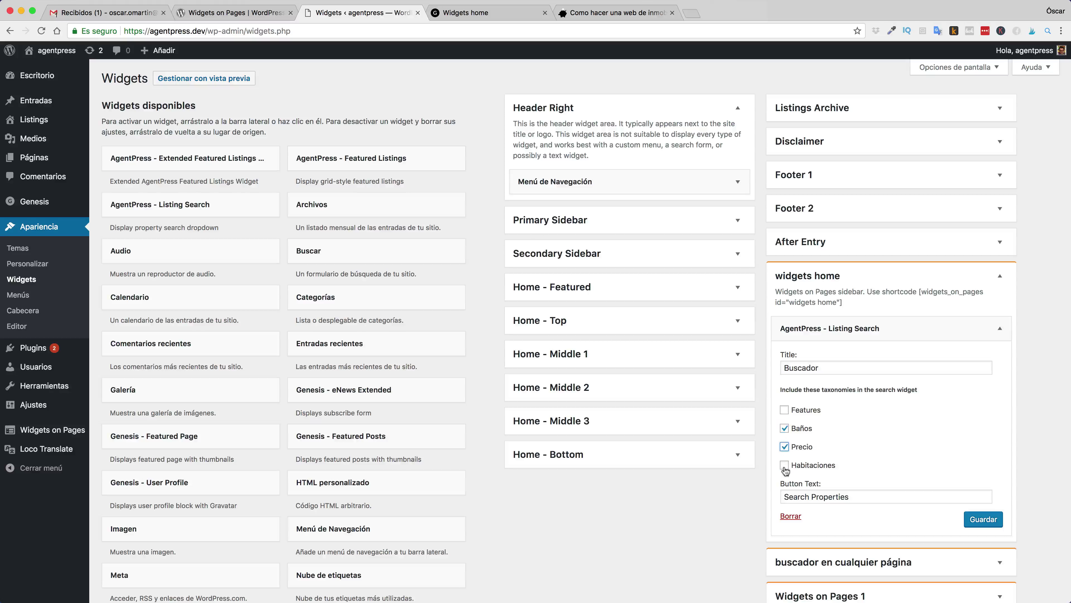
pyautogui.tripleClick(843, 496)
pyautogui.write('Buscar')
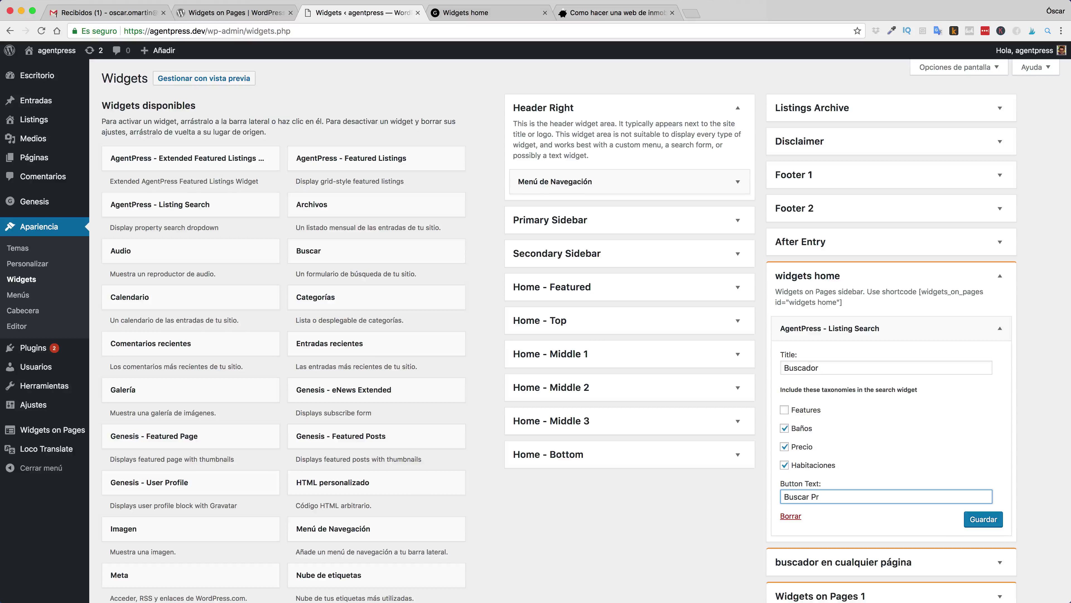
pyautogui.click(982, 518)
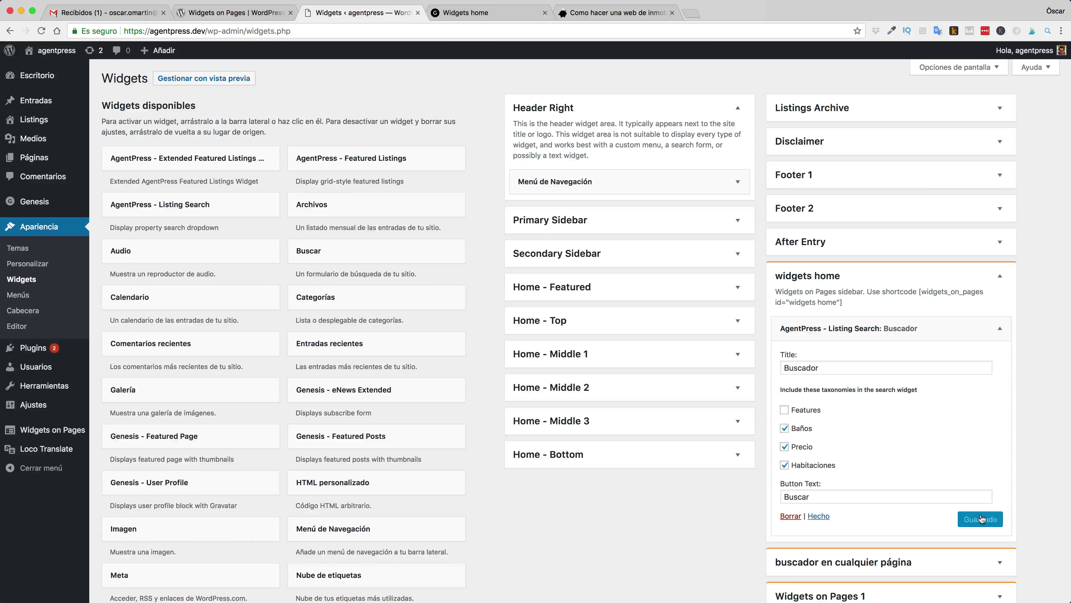
# Reload the published Widgets home page, then switch it to the full-width layout without sidebars, update it and view it.
pyautogui.click(472, 14)
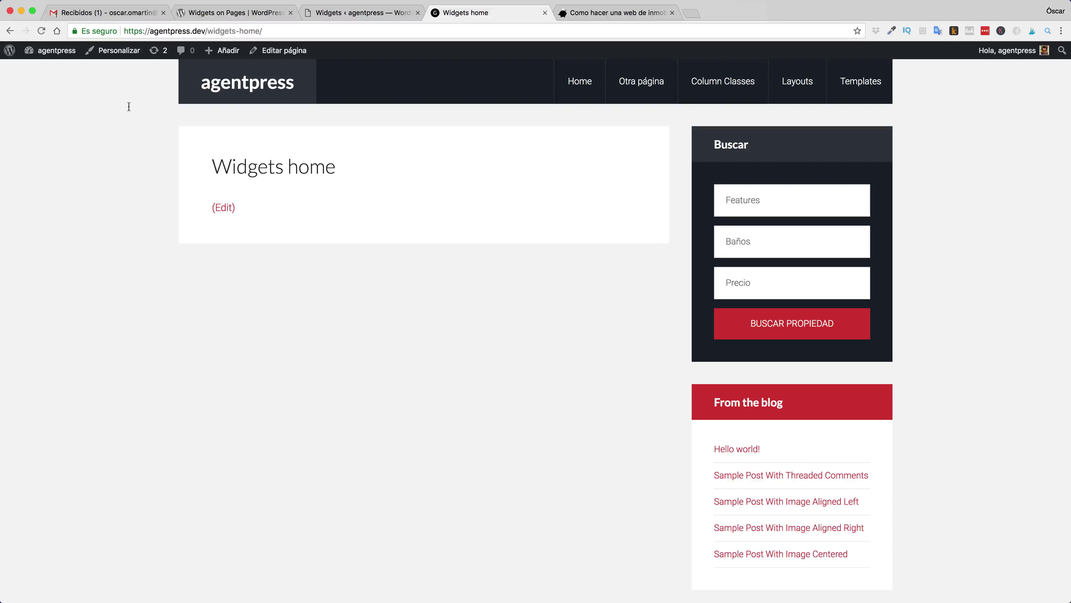
pyautogui.click(41, 31)
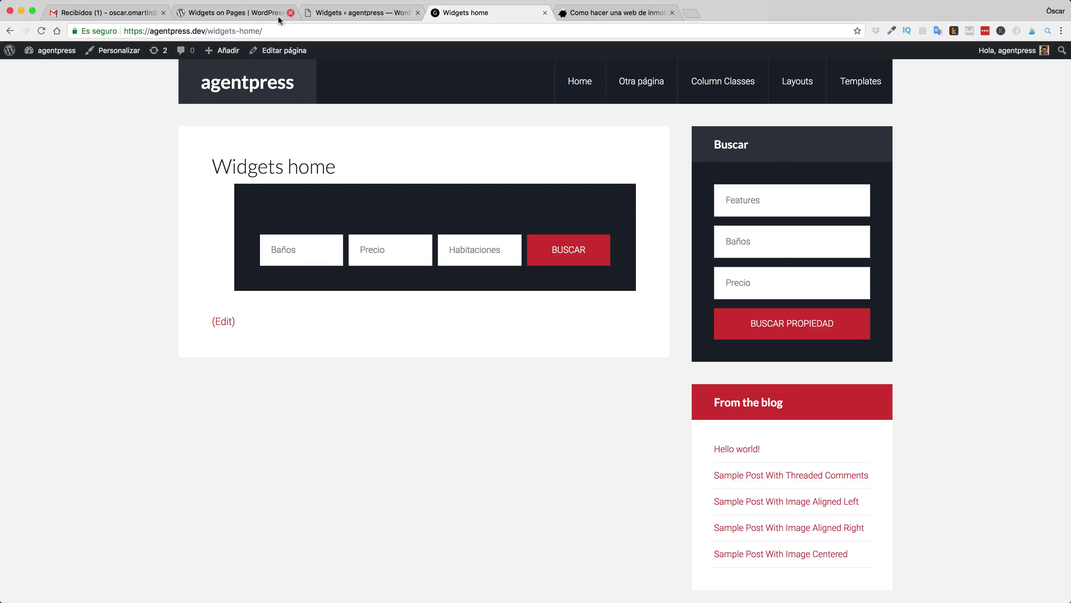
pyautogui.click(286, 51)
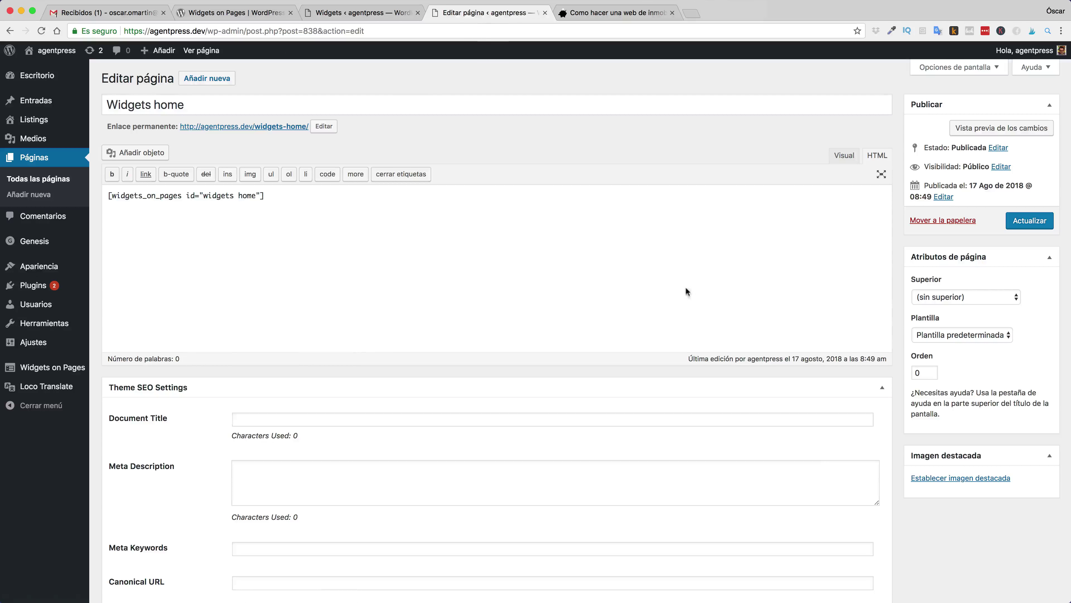
pyautogui.scroll(-7, 818, 451)
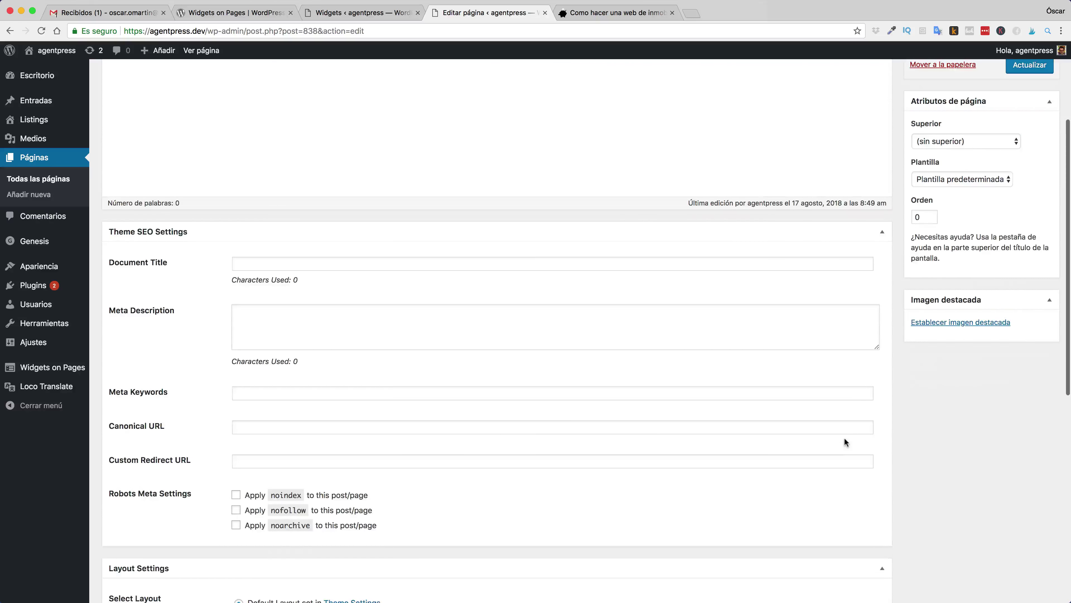
pyautogui.click(511, 494)
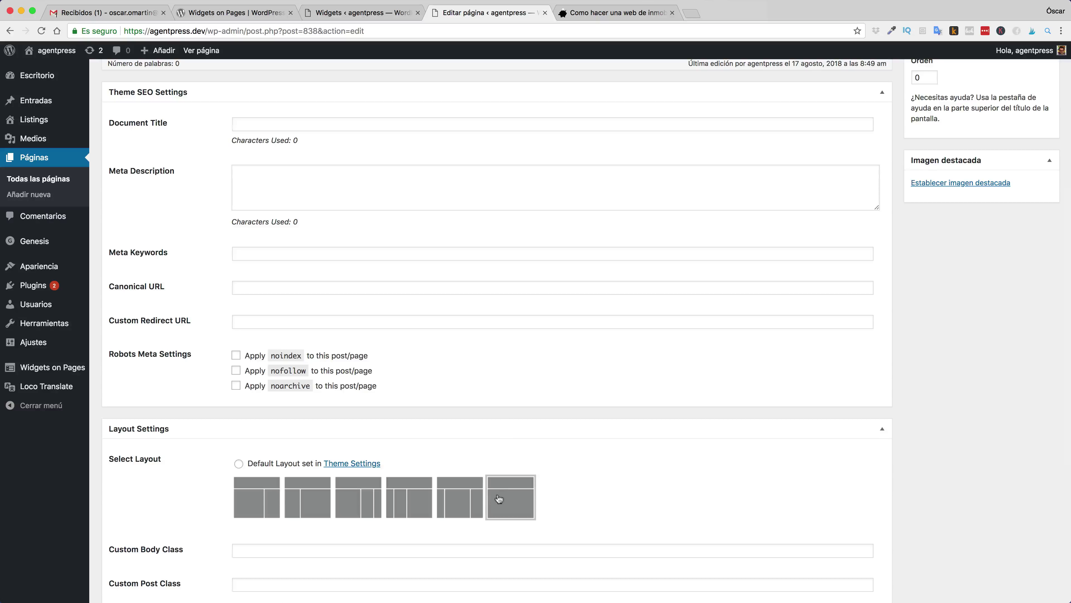
pyautogui.scroll(8, 930, 418)
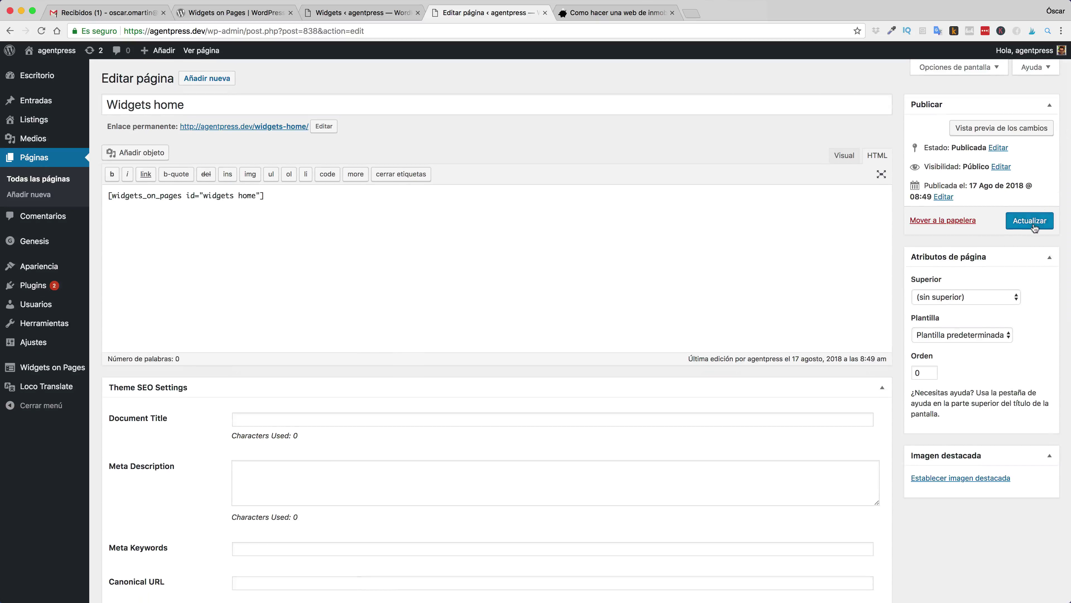
pyautogui.click(1032, 222)
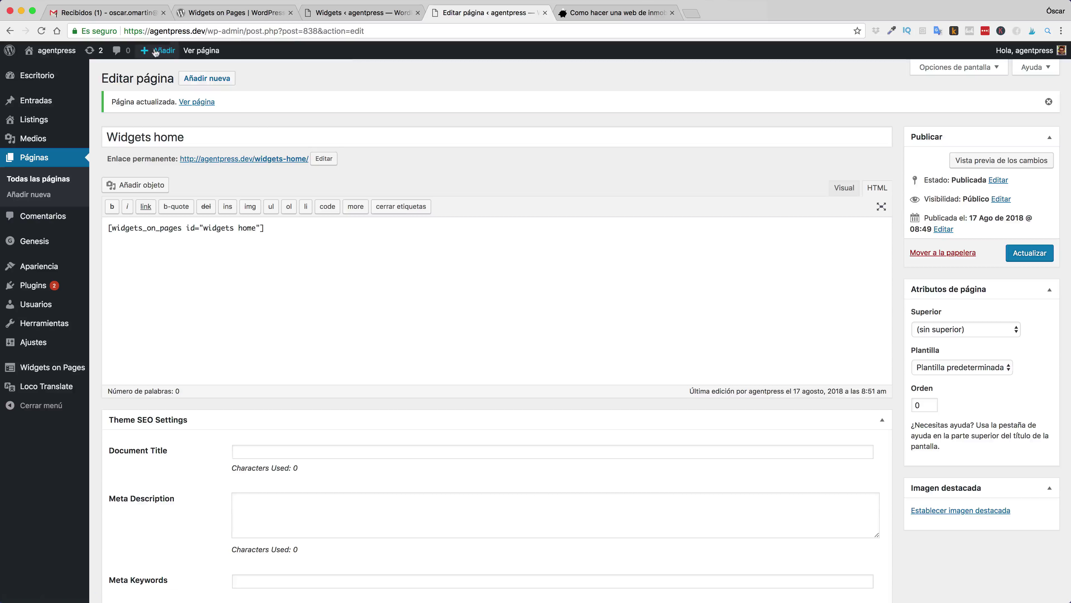
pyautogui.click(202, 51)
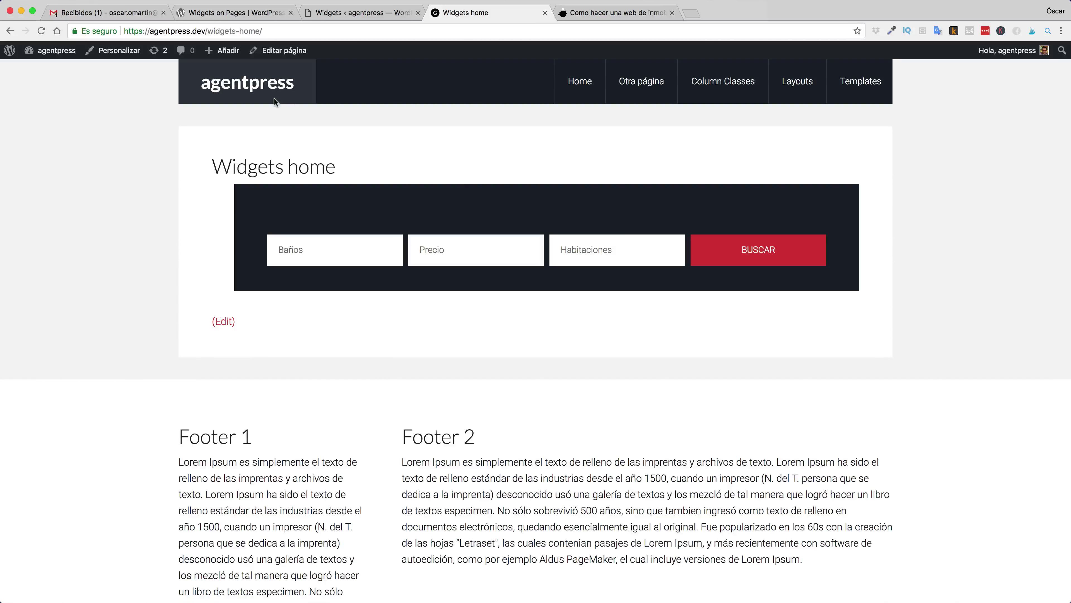
# Open the site's home page separately and compare its property search with the one on the Widgets home page.
pyautogui.rightClick(276, 89)
pyautogui.click(298, 94)
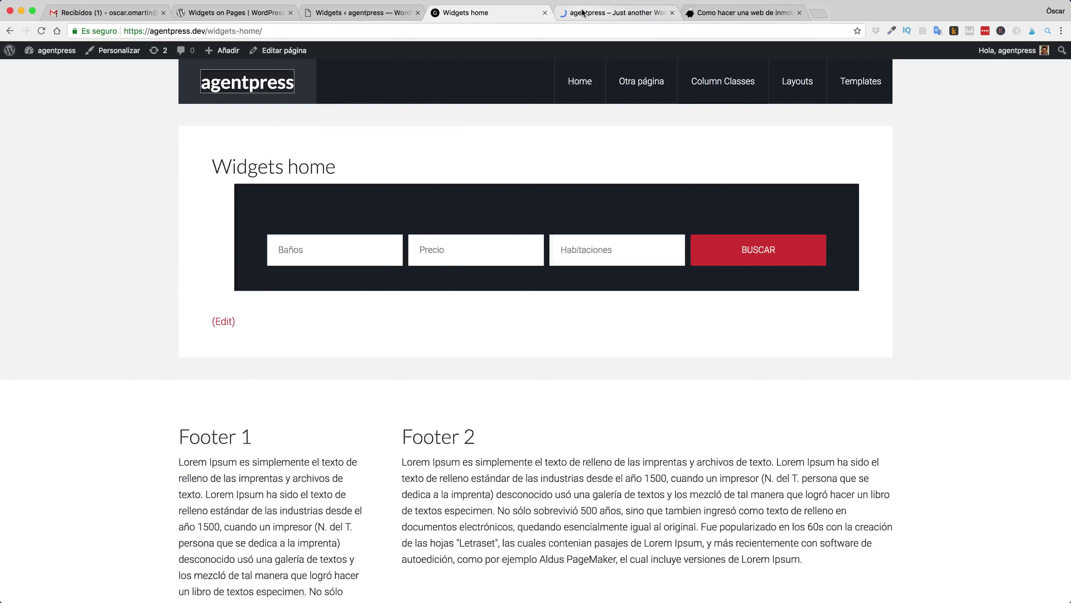
pyautogui.click(584, 13)
pyautogui.scroll(-2, 406, 440)
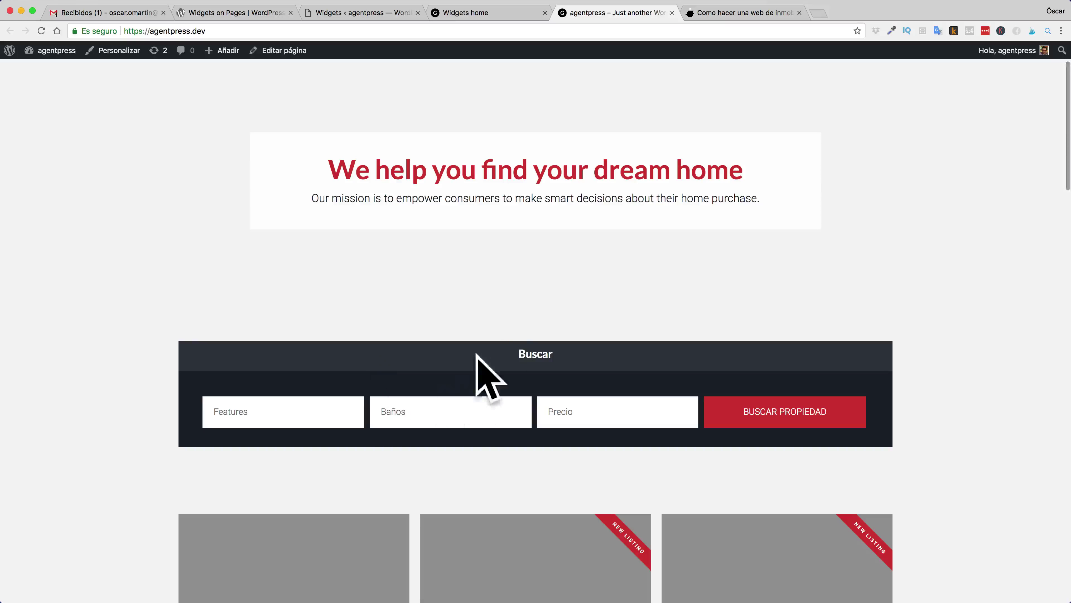
pyautogui.click(470, 14)
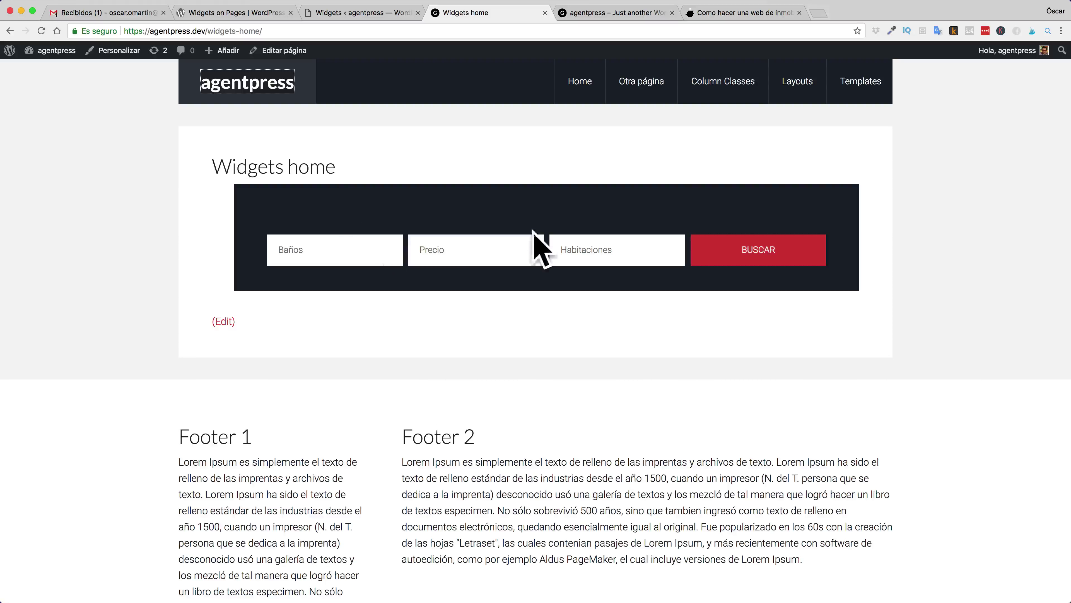
# Add the AgentPress - Extended Featured Listings Widget to the "widgets home" area below the listing search and title it "Listados Destacados".
pyautogui.click(355, 12)
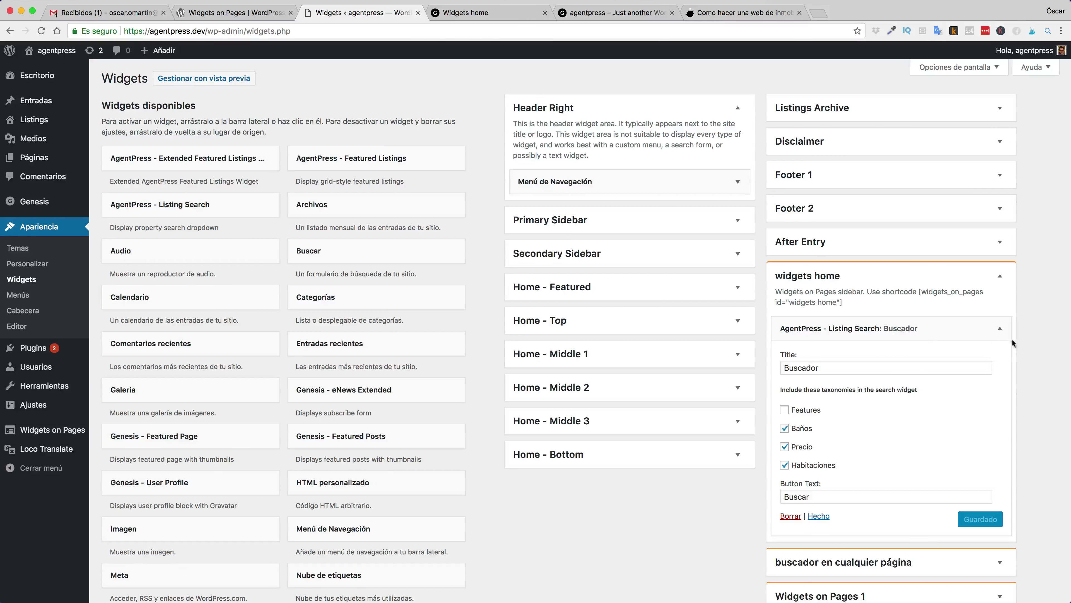
pyautogui.click(999, 330)
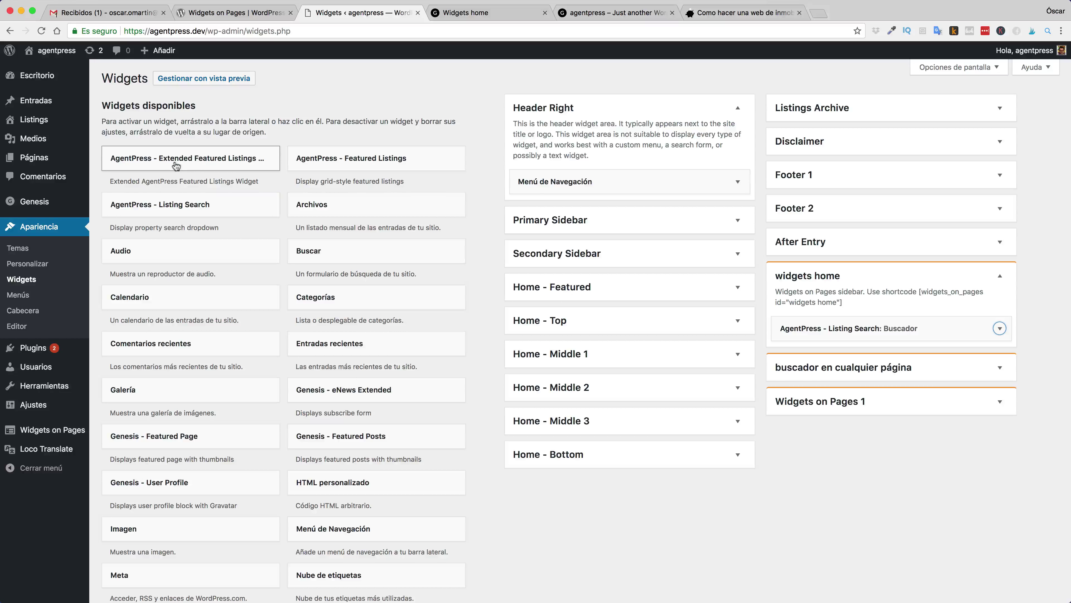
pyautogui.moveTo(174, 162); pyautogui.dragTo(839, 357)
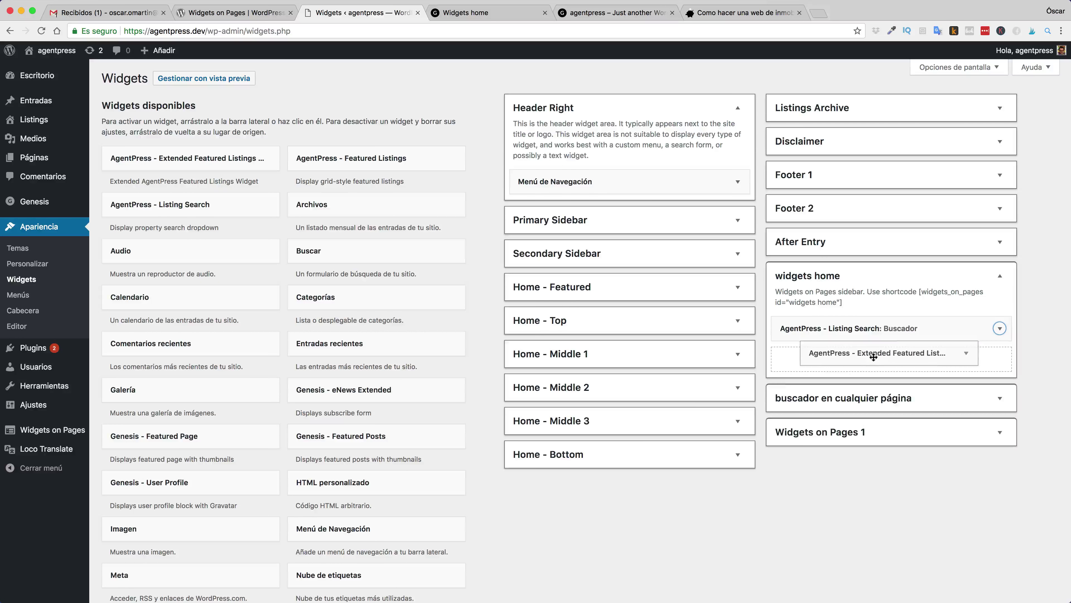
pyautogui.scroll(-1, 873, 357)
pyautogui.click(873, 354)
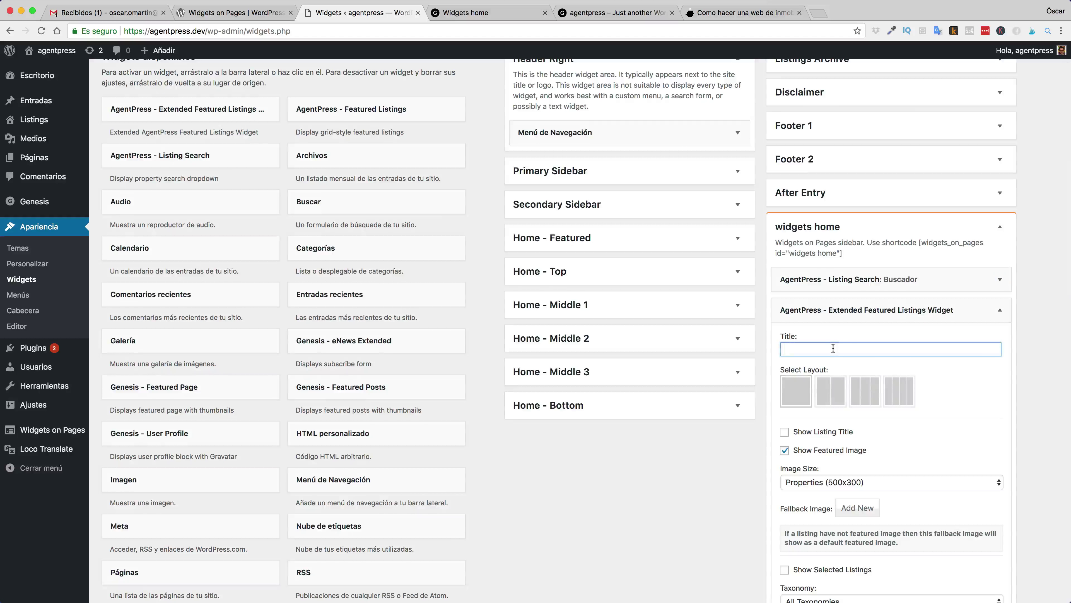
pyautogui.write('Listados Destacados')
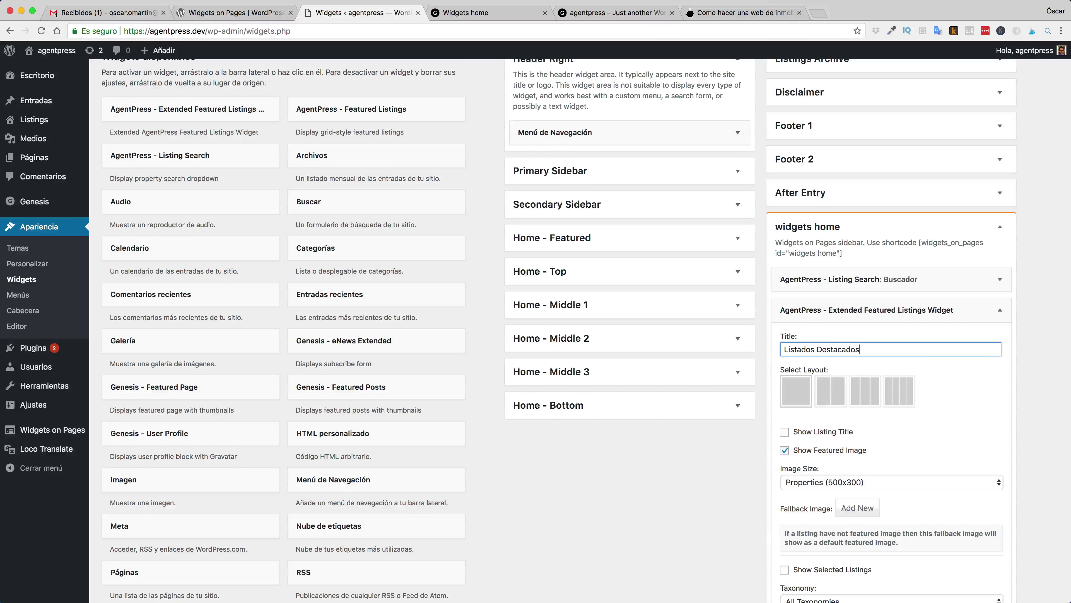
# Set the featured listings widget to show 9 listings, change its button text to "Leer Más" and save it.
pyautogui.scroll(-10, 854, 346)
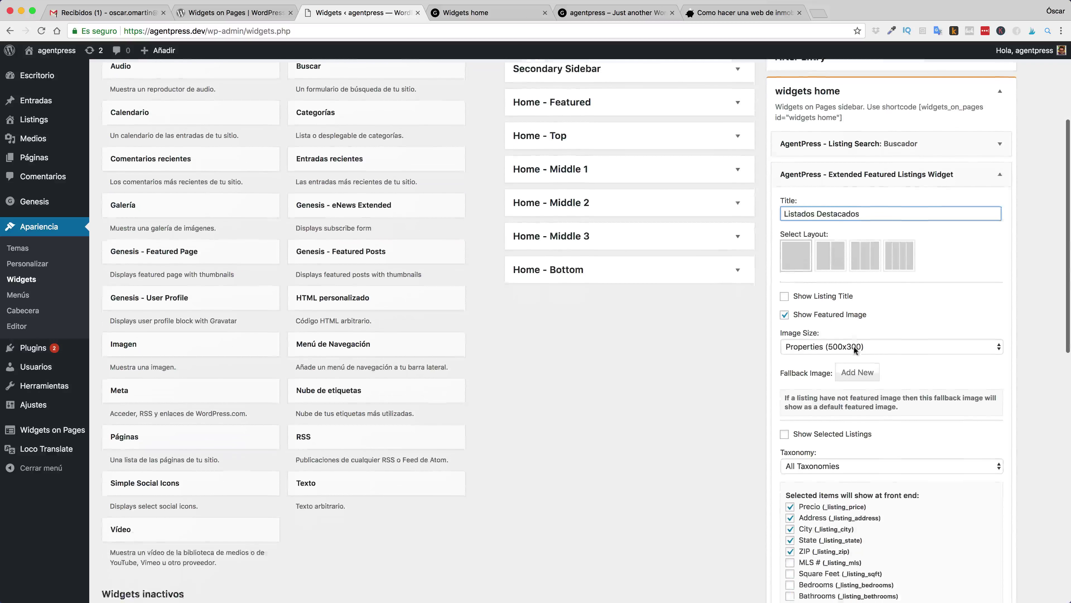
pyautogui.scroll(-7, 854, 346)
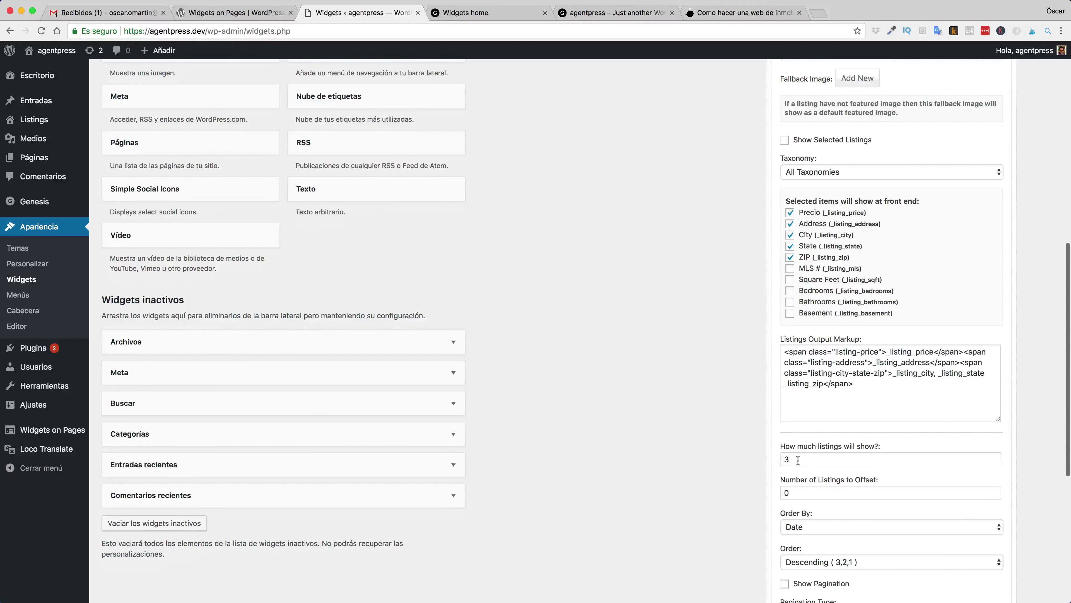
pyautogui.doubleClick(798, 459)
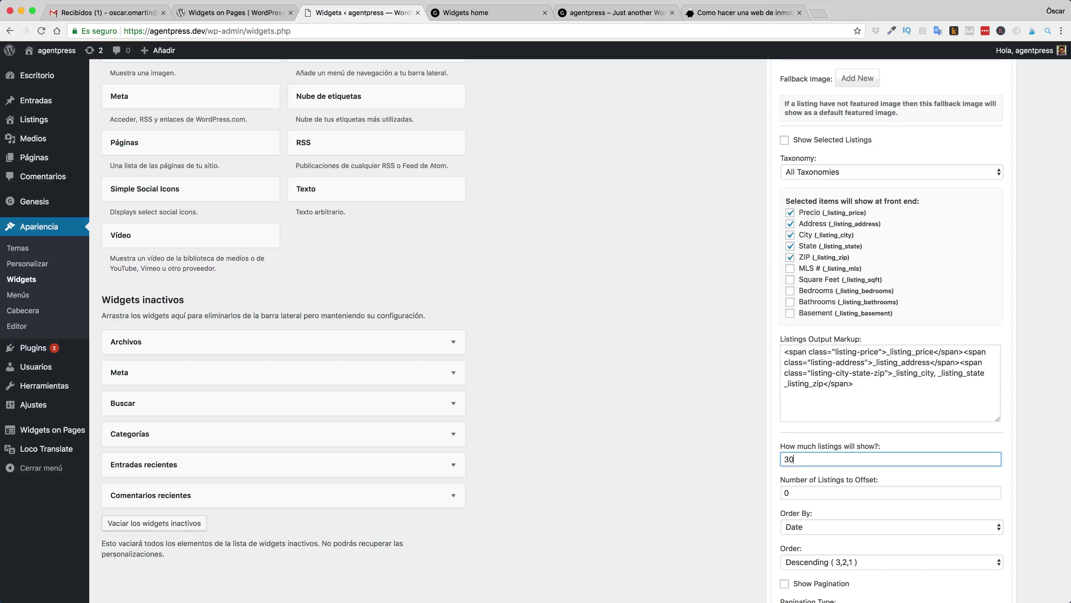
pyautogui.moveTo(808, 458); pyautogui.dragTo(783, 459)
pyautogui.write('1')
pyautogui.scroll(-10, 845, 410)
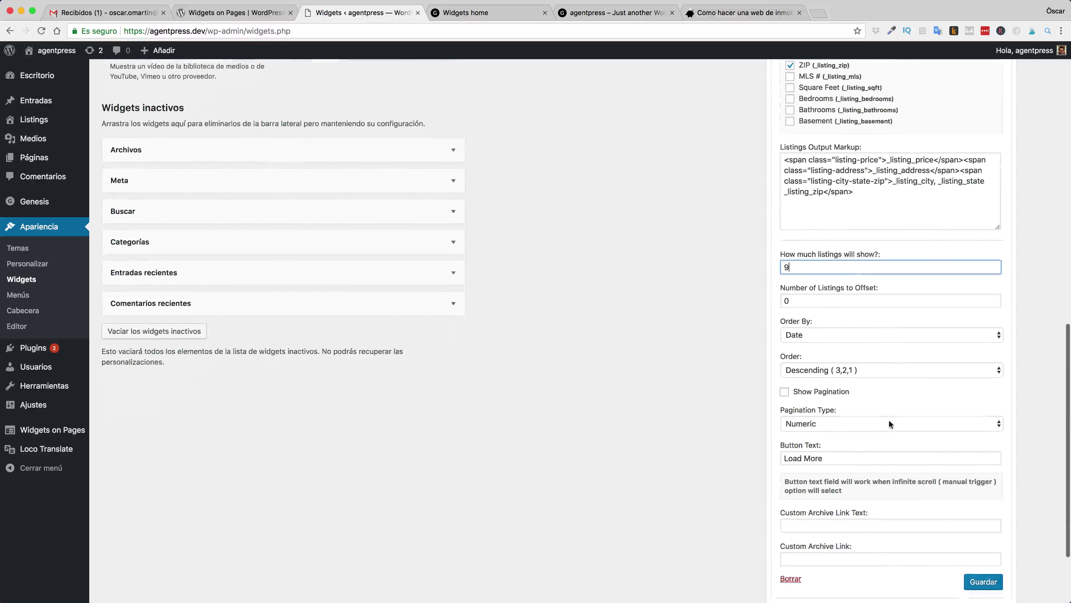
pyautogui.moveTo(825, 384); pyautogui.dragTo(767, 382)
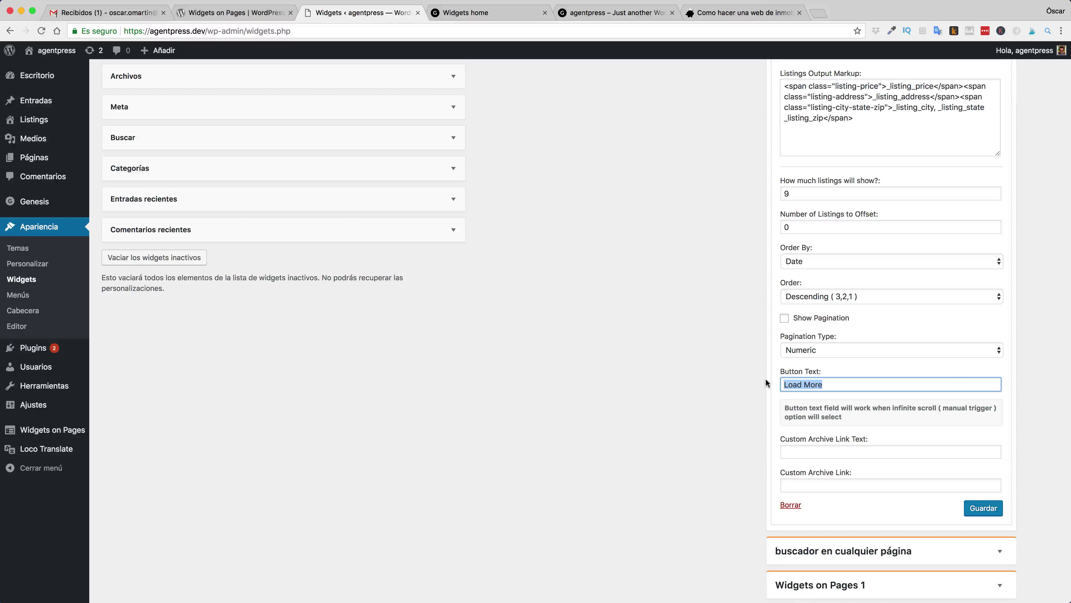
pyautogui.write('Leer Más')
pyautogui.click(983, 508)
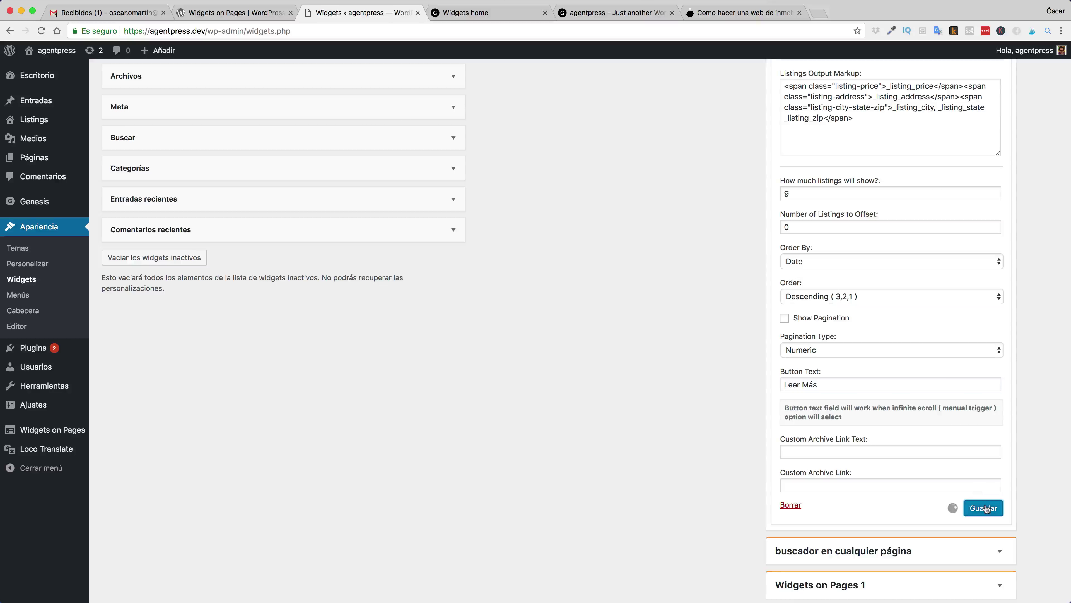
# Reload the published Widgets home page and examine the search form and the featured listings beneath it.
pyautogui.click(509, 18)
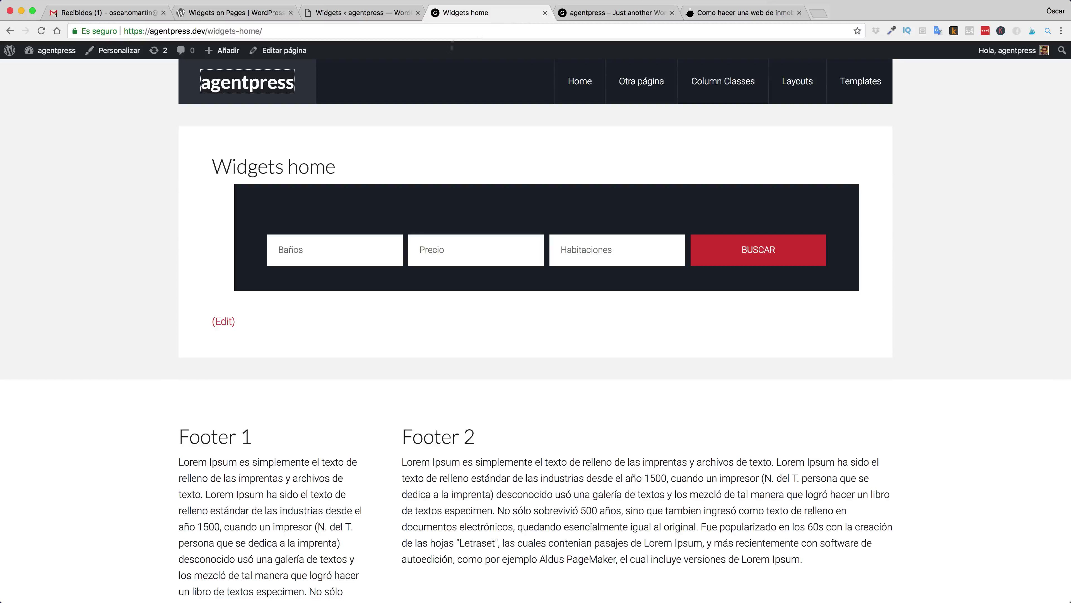
pyautogui.click(41, 32)
pyautogui.scroll(-8, 564, 383)
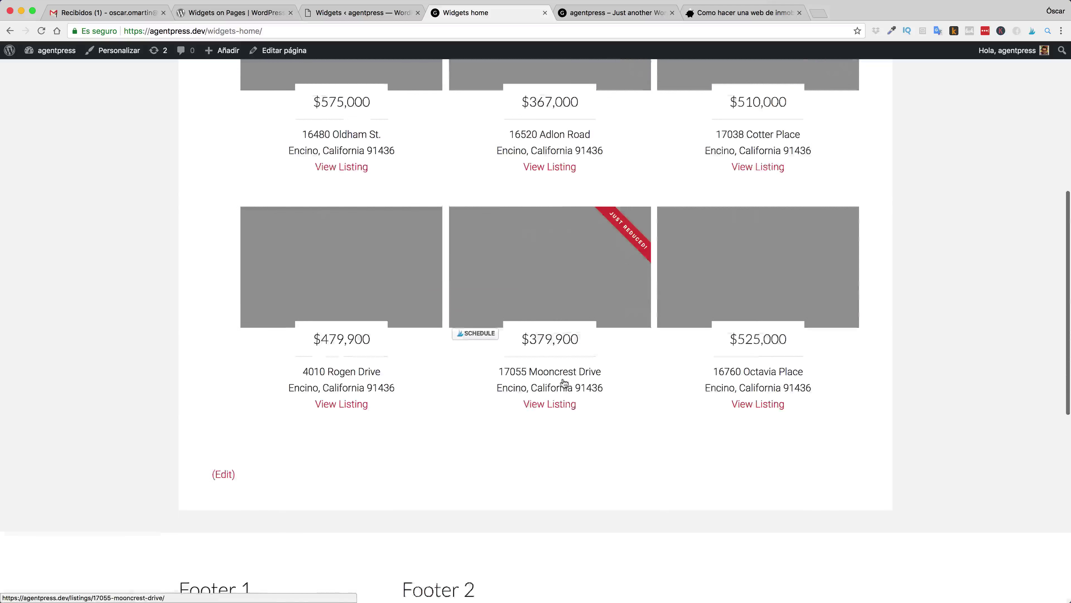
pyautogui.scroll(8, 564, 381)
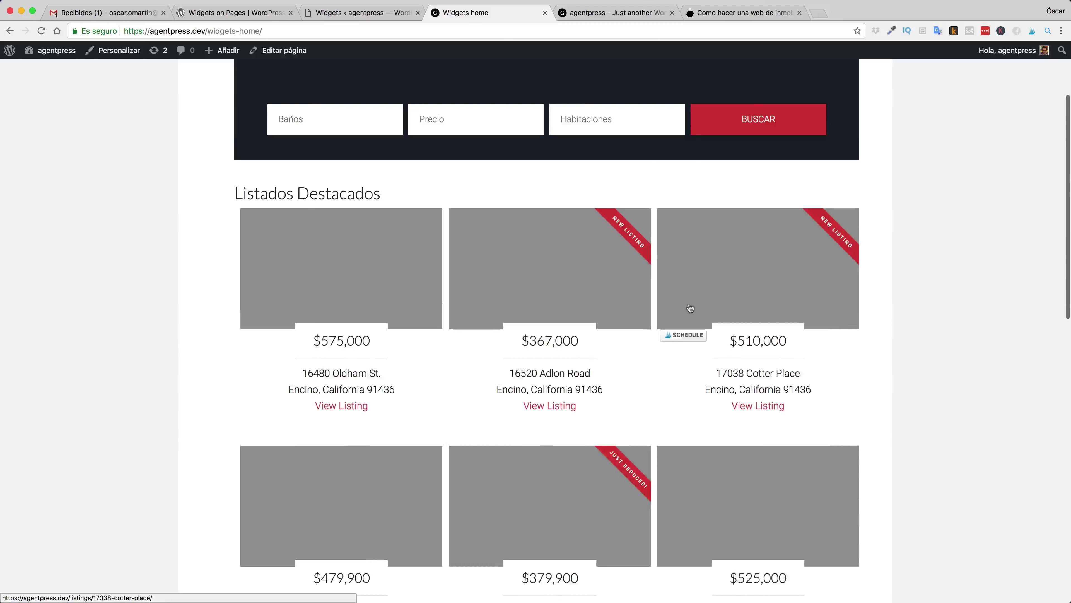
pyautogui.scroll(-5, 690, 307)
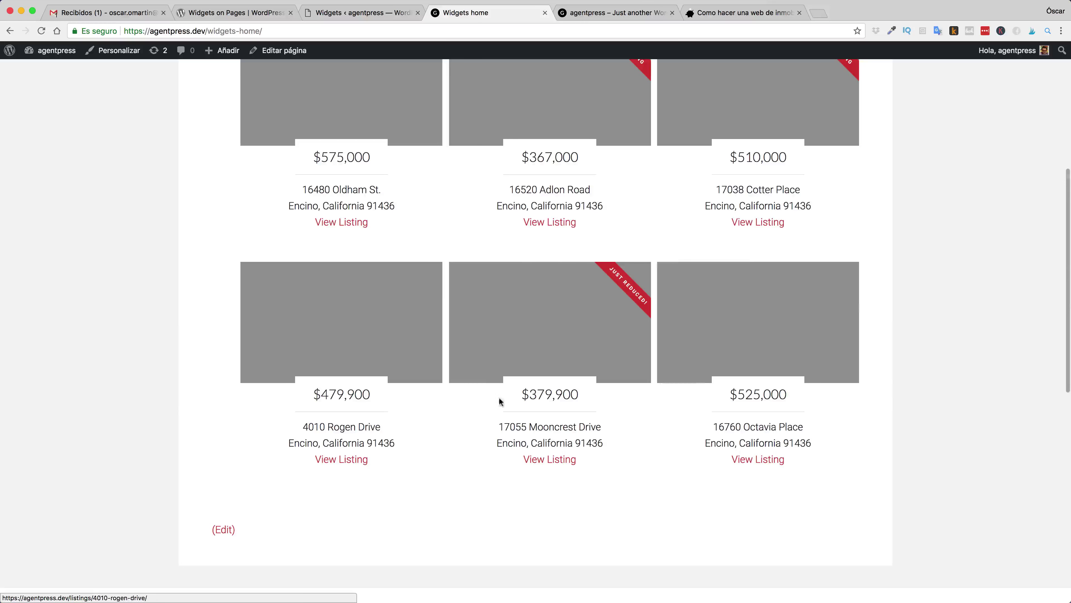
pyautogui.scroll(4, 620, 511)
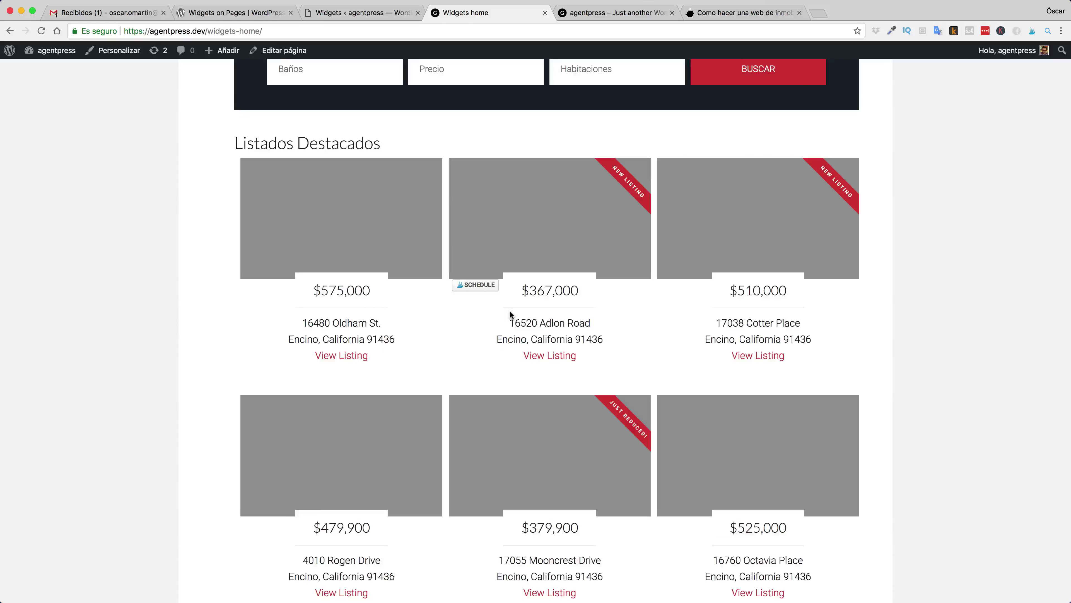
pyautogui.scroll(3, 509, 311)
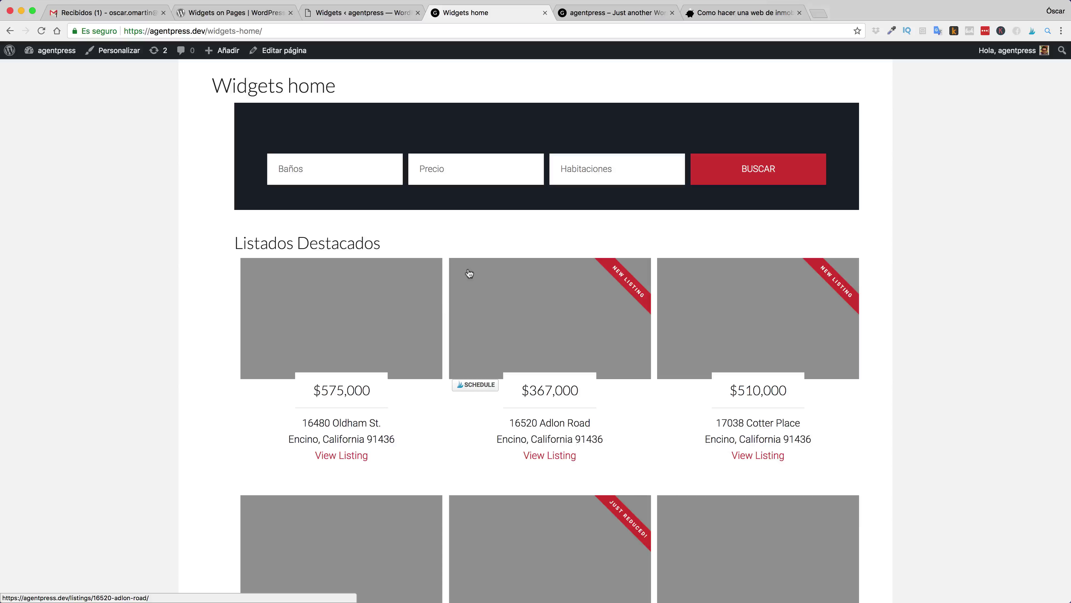
# Edit the Widgets home page, add two Lorem Ipsum paragraphs below the widgets shortcode and update the page.
pyautogui.click(283, 54)
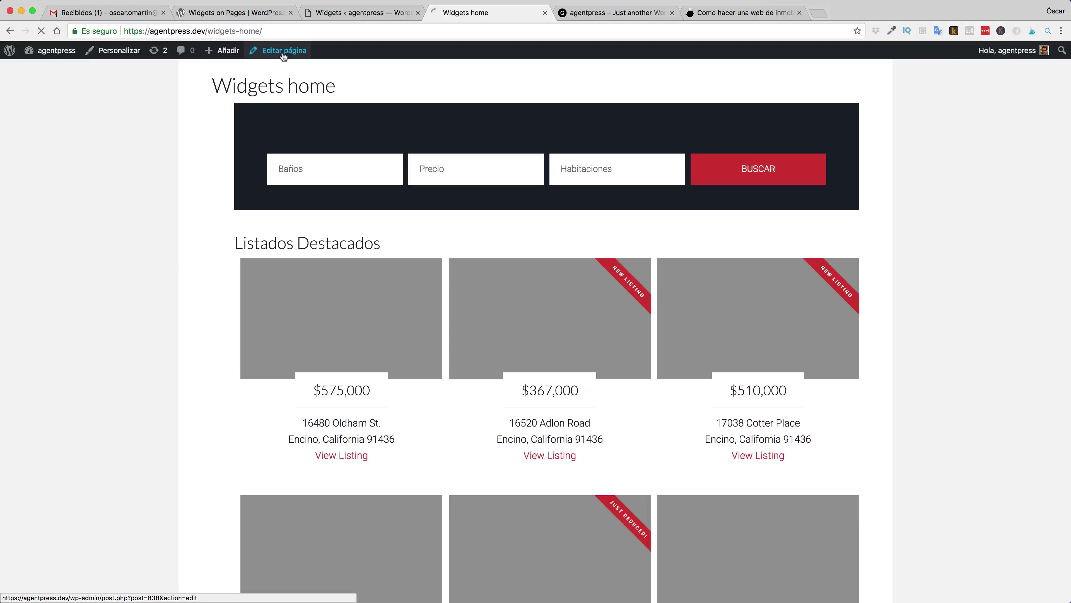
pyautogui.click(304, 199)
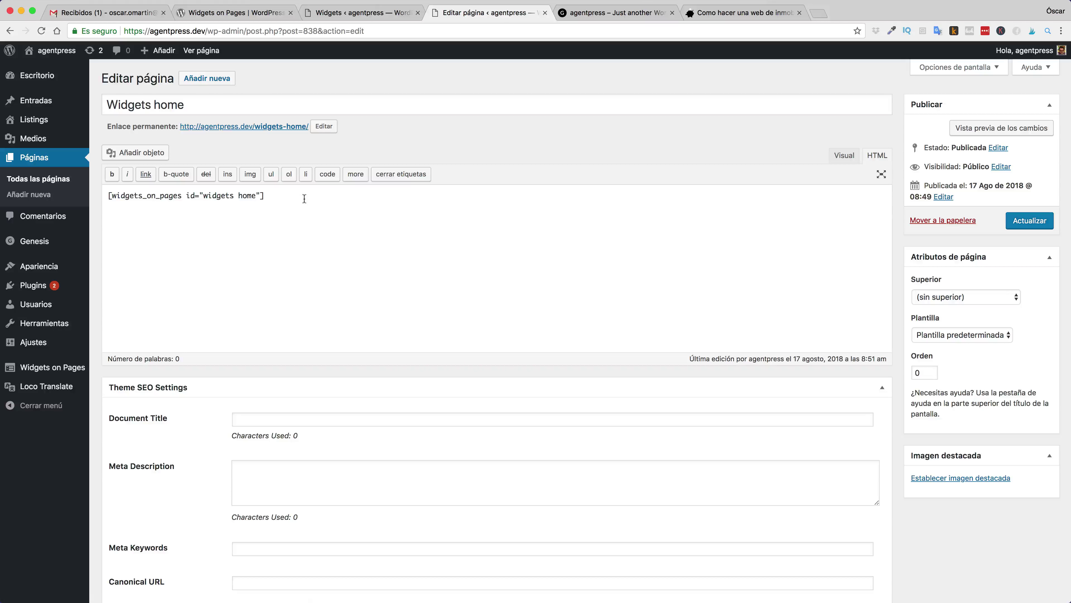
pyautogui.click(367, 12)
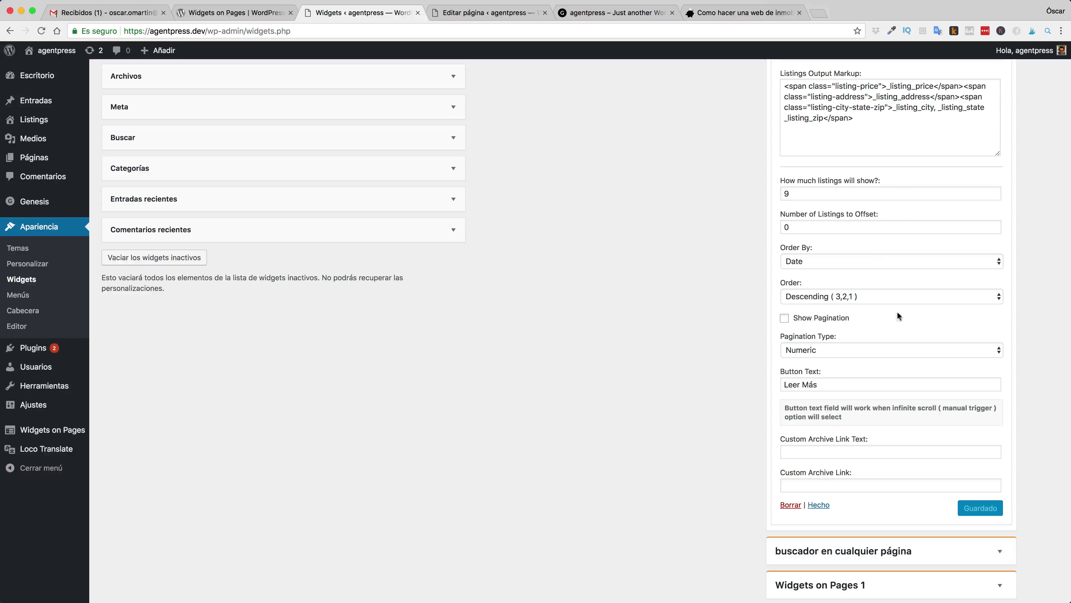
pyautogui.click(481, 13)
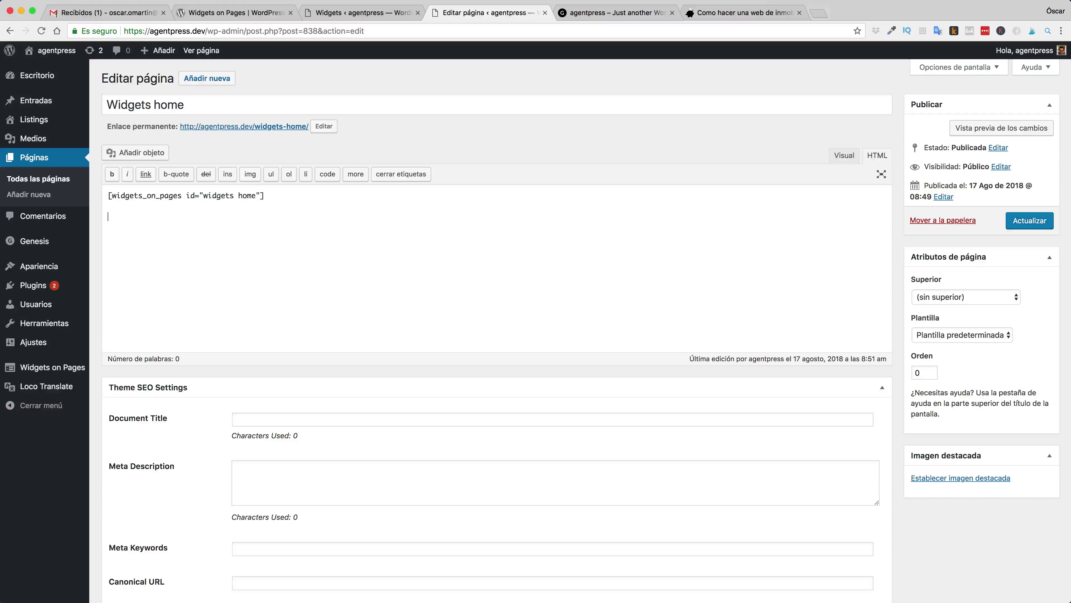
pyautogui.write('Lorem Ipsum es simplemente el texto de relleno de las imprentas y archivos de texto. Lorem Ipsum ha sido el texto de relleno estándar de las industrias desde el año 1500, cuando un impresor (N. del T. persona que se dedica a la imprenta) desconocido usó una galería de textos y los mezcló de tal manera que logró hacer un libro de textos especimen. No sólo sobrevivió 500 años, sino que tambien ingresó como texto de relleno en documentos electrónicos, quedando esencialmente igual al original. Fue popularizado en los 60s con la creación de las hojas "Letraset", las cuales contenian pasajes de Lorem Ipsum, y más recientemente con software de autoedición, como por ejemplo Aldus PageMaker, el cual incluye versiones de Lorem Ipsum.')
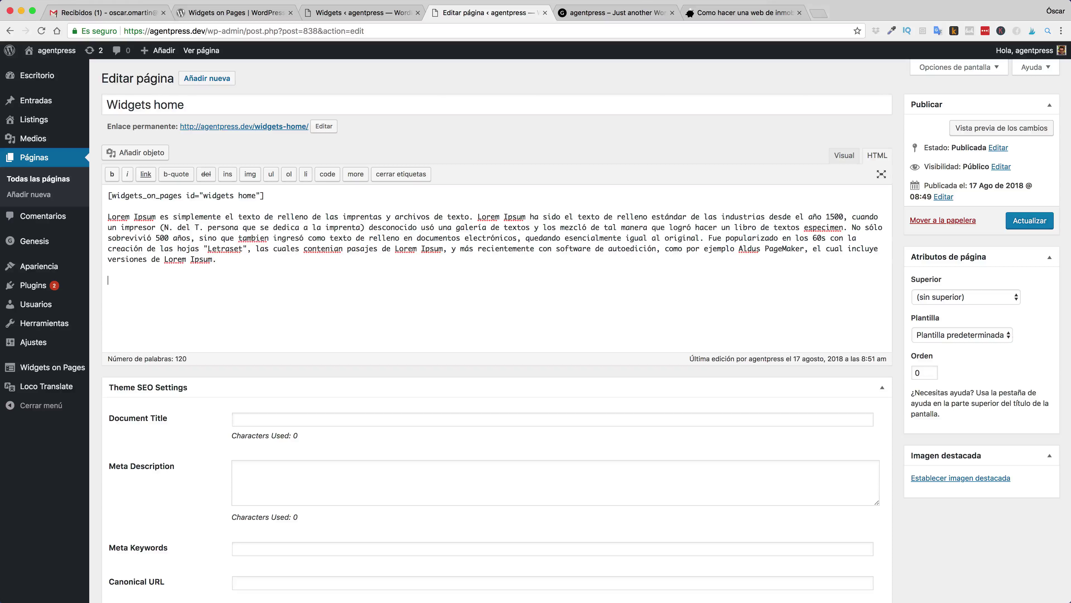
pyautogui.write('Lorem Ipsum es simplemente el texto de relleno de las imprentas y archivos de texto. Lorem Ipsum ha sido el texto de relleno estándar de las industrias desde el año 1500, cuando un impresor (N. del T. persona que se dedica a la imprenta) desconocido usó una galería de textos y los mezcló de tal manera que logró hacer un libro de textos especimen. No sólo sobrevivió 500 años, sino que tambien ingresó como texto de relleno en documentos electrónicos, quedando esencialmente igual al original. Fue popularizado en los 60s con la creación de las hojas "Letraset", las cuales contenian pasajes de Lorem Ipsum, y más recientemente con software de autoedición, como por ejemplo Aldus PageMaker, el cual incluye versiones de Lorem Ipsum.')
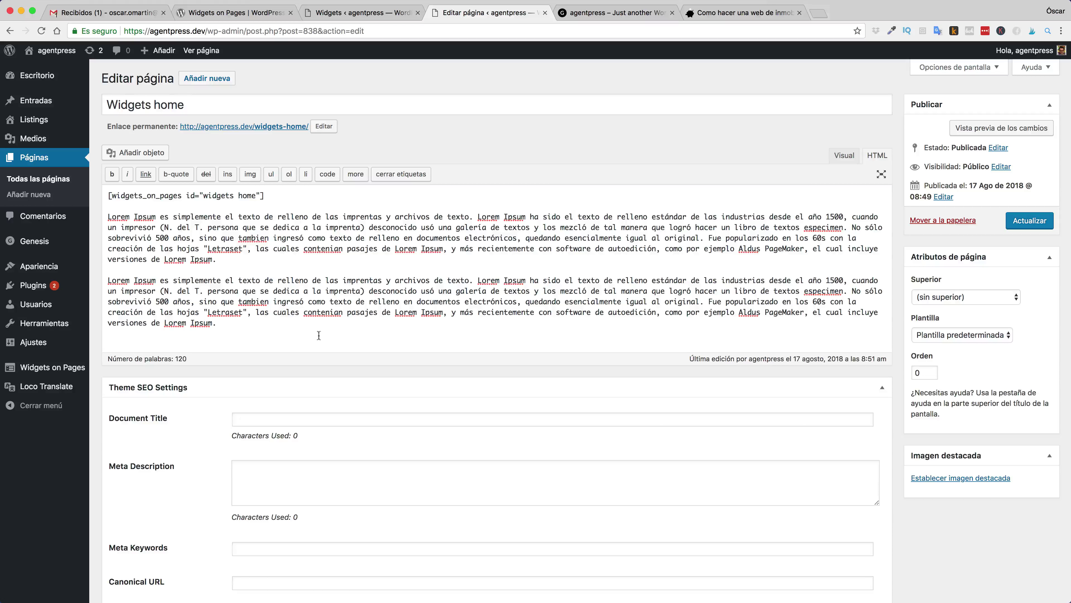
pyautogui.click(1030, 222)
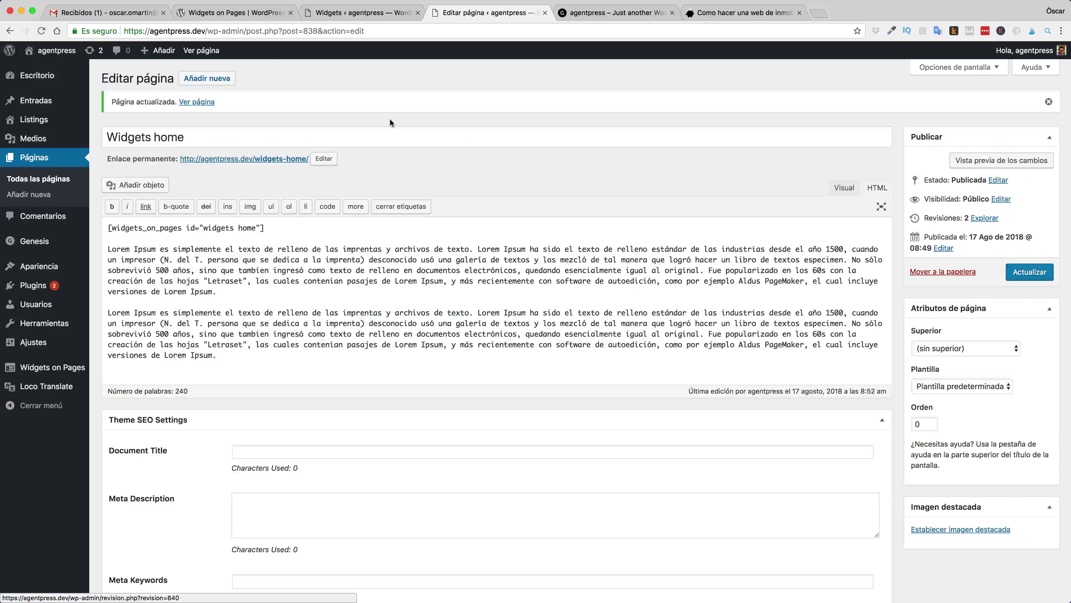
# View the published Widgets home page and check how the added text follows the featured listings.
pyautogui.click(188, 50)
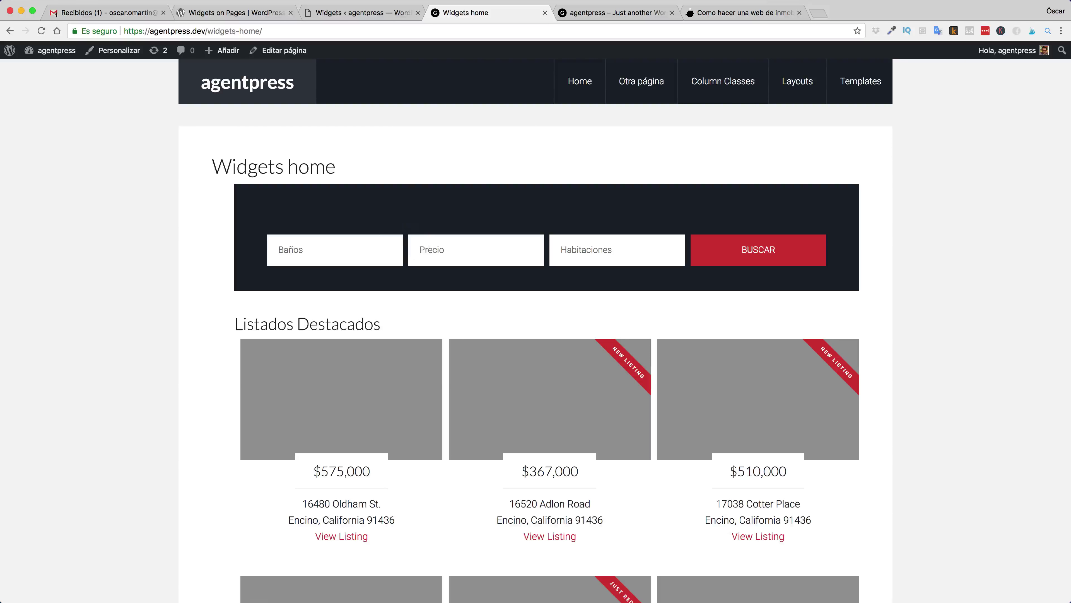
pyautogui.scroll(-5, 714, 224)
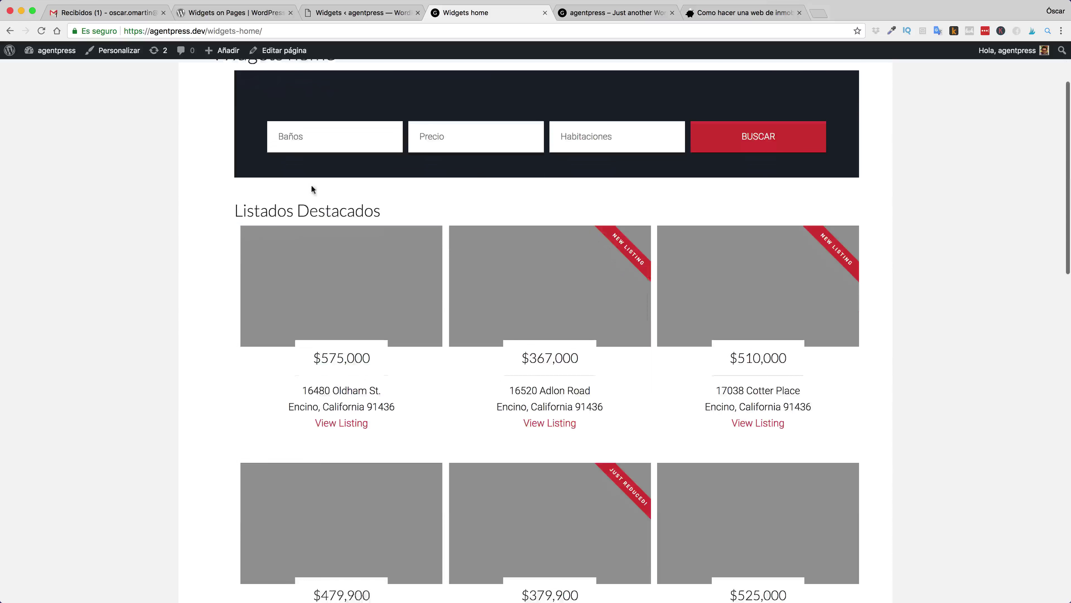
pyautogui.scroll(-15, 312, 188)
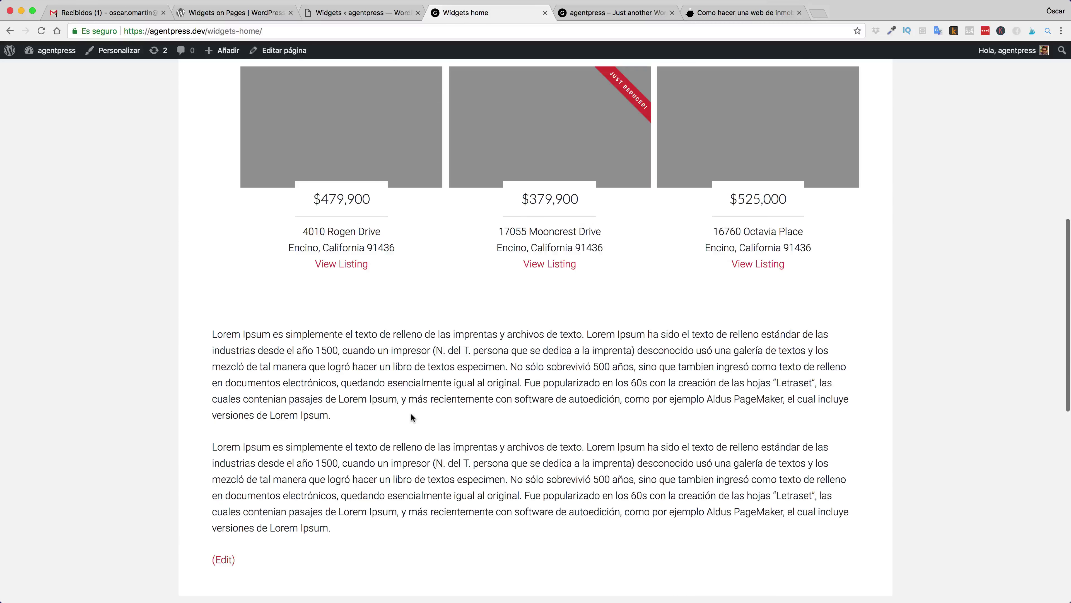
pyautogui.scroll(-3, 411, 413)
pyautogui.scroll(13, 413, 418)
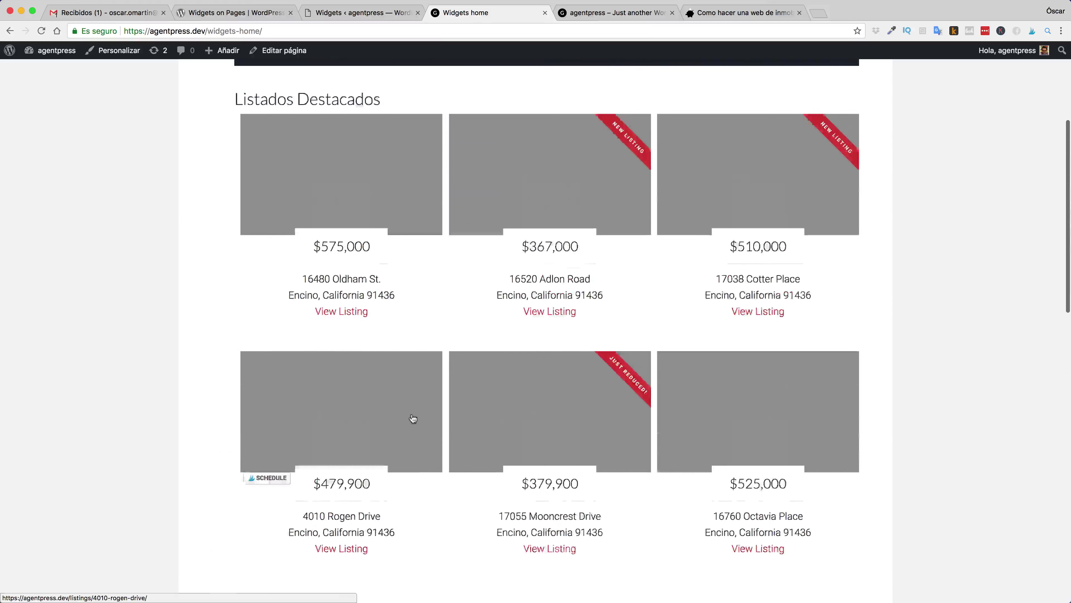
pyautogui.scroll(8, 413, 418)
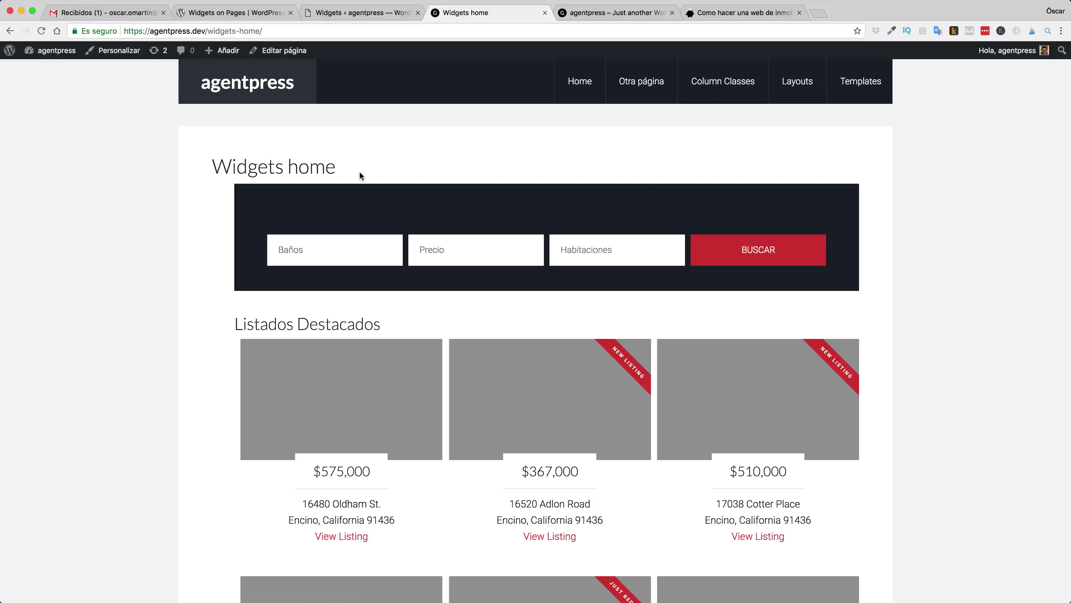
# Point out the page's "widgets-home/" address, then reopen the page for editing and highlight its widgets_on_pages shortcode.
pyautogui.moveTo(207, 31); pyautogui.dragTo(265, 30)
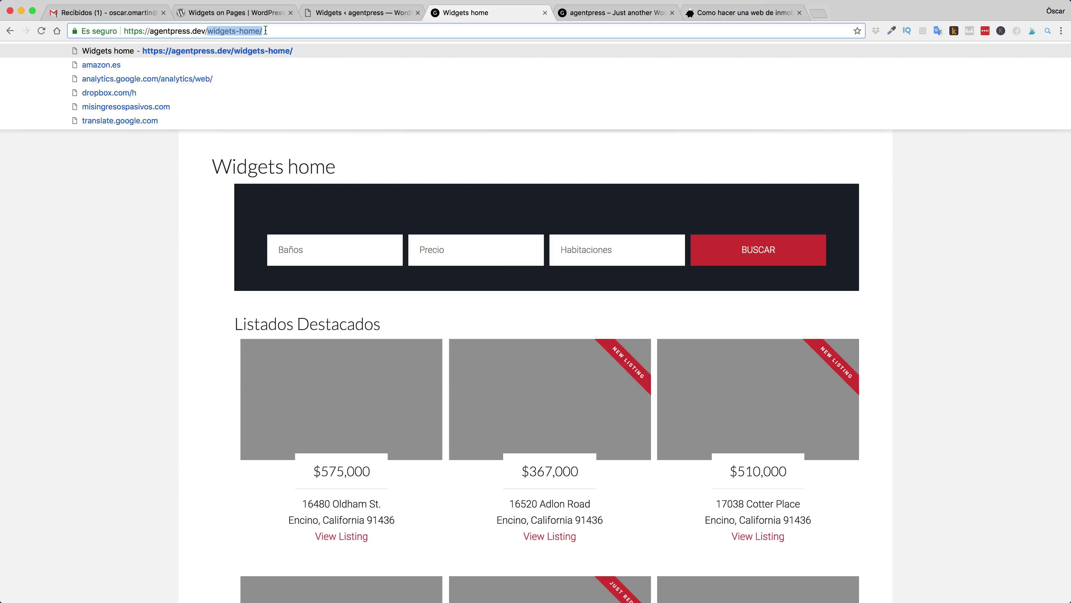
pyautogui.click(70, 272)
pyautogui.click(282, 51)
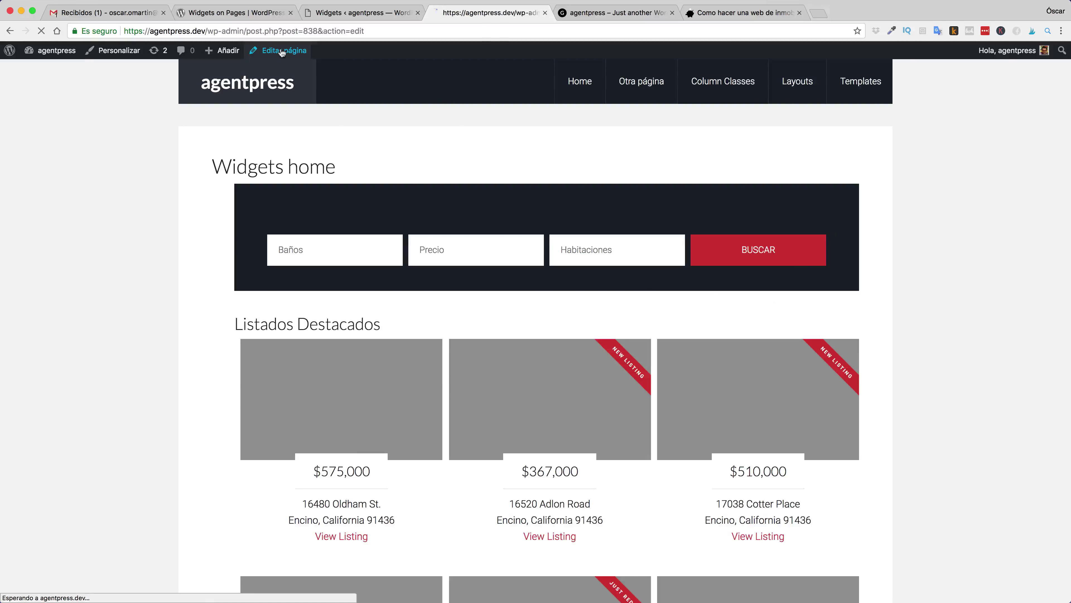
pyautogui.moveTo(264, 197); pyautogui.dragTo(106, 195)
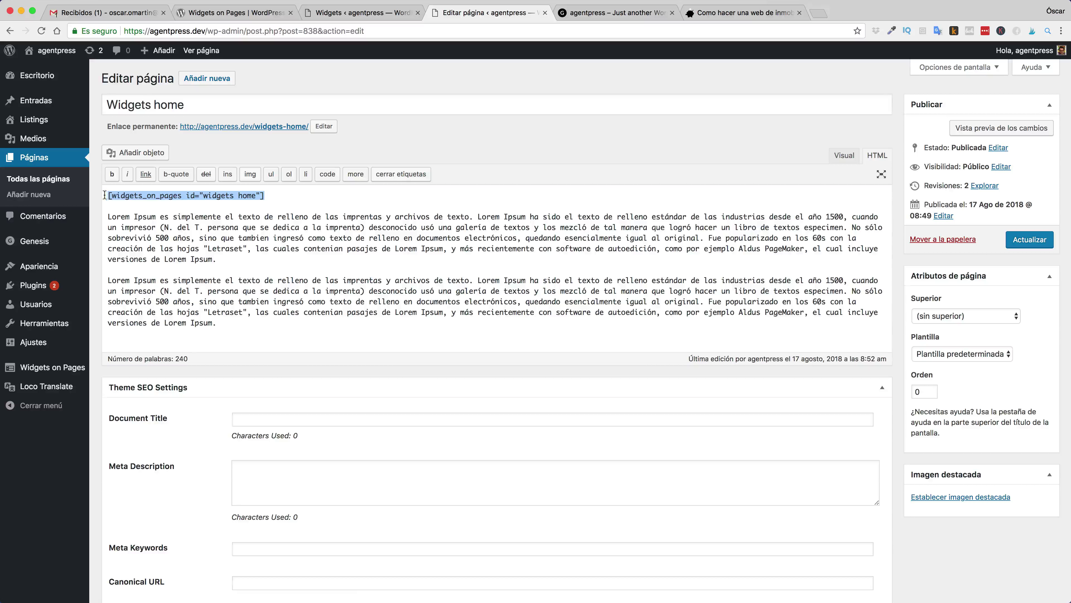
pyautogui.moveTo(68, 377)
# Return to the published Widgets home page and open the site's additional CSS in the theme customizer.
pyautogui.click(189, 54)
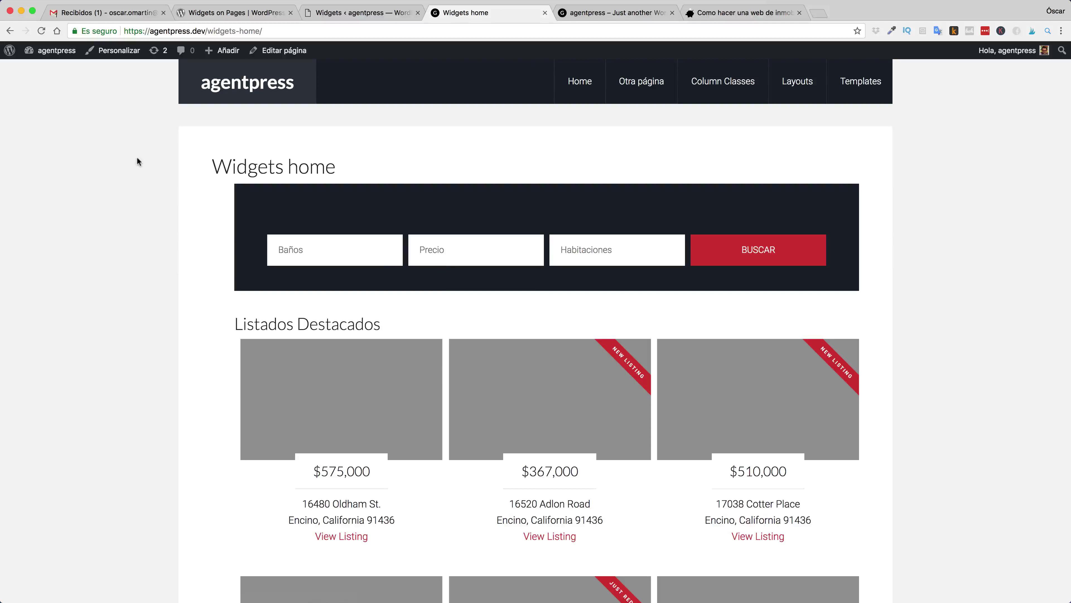
pyautogui.click(121, 54)
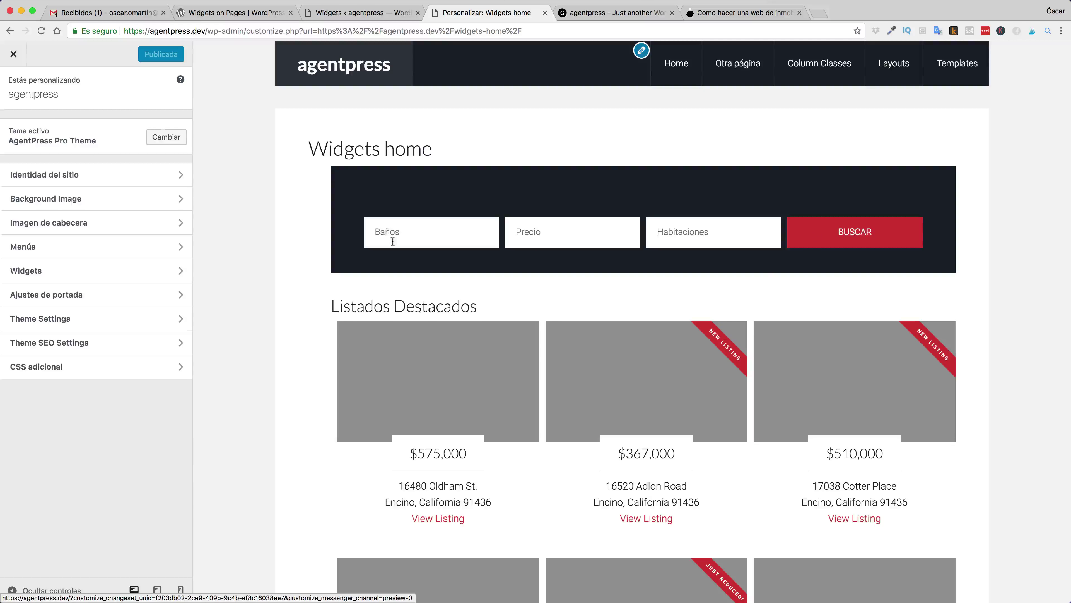
pyautogui.click(118, 372)
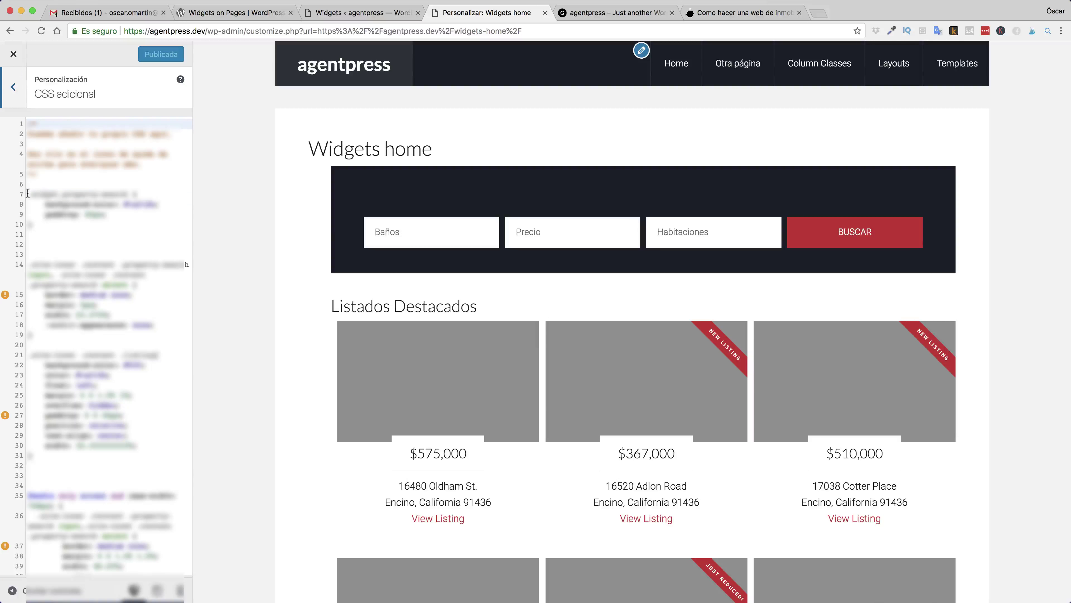
# Delete all custom CSS rules from line 7 to the end, publish the change and close the customizer.
pyautogui.moveTo(27, 193); pyautogui.dragTo(93, 572)
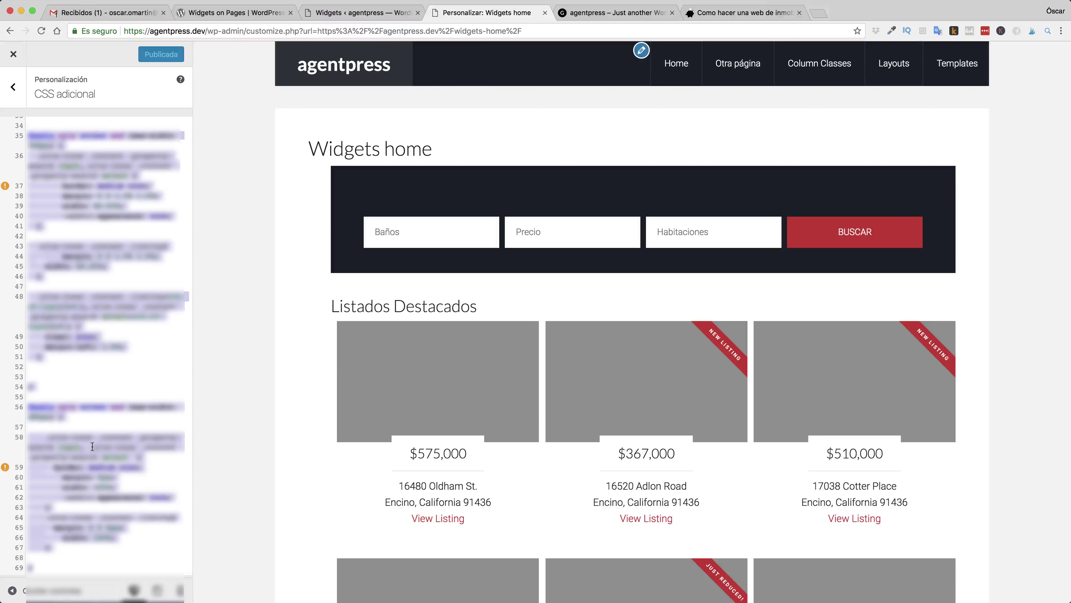
pyautogui.press('BackSpace')
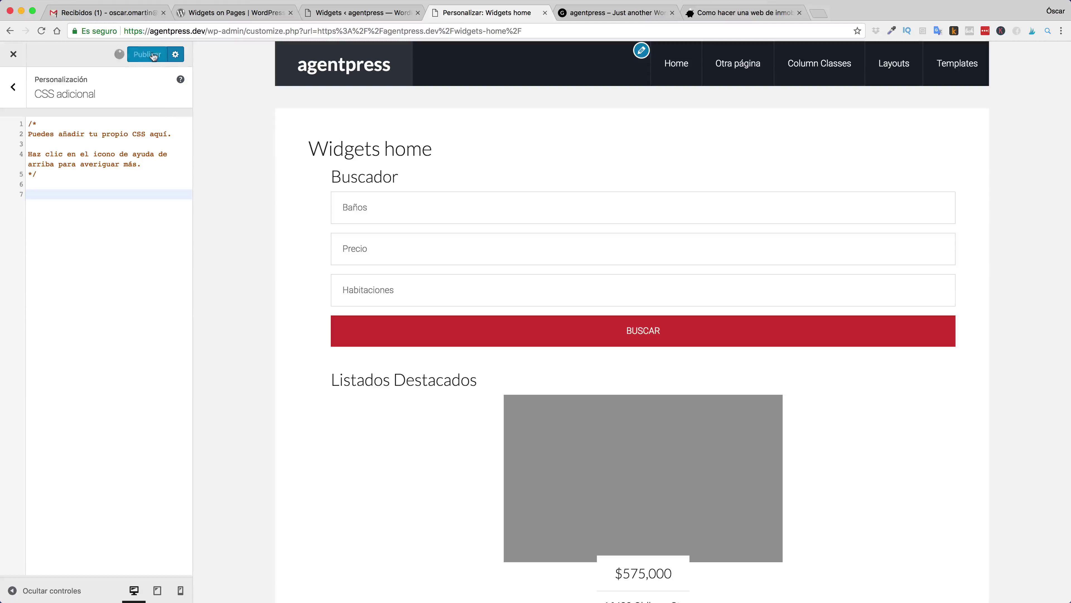
pyautogui.click(13, 53)
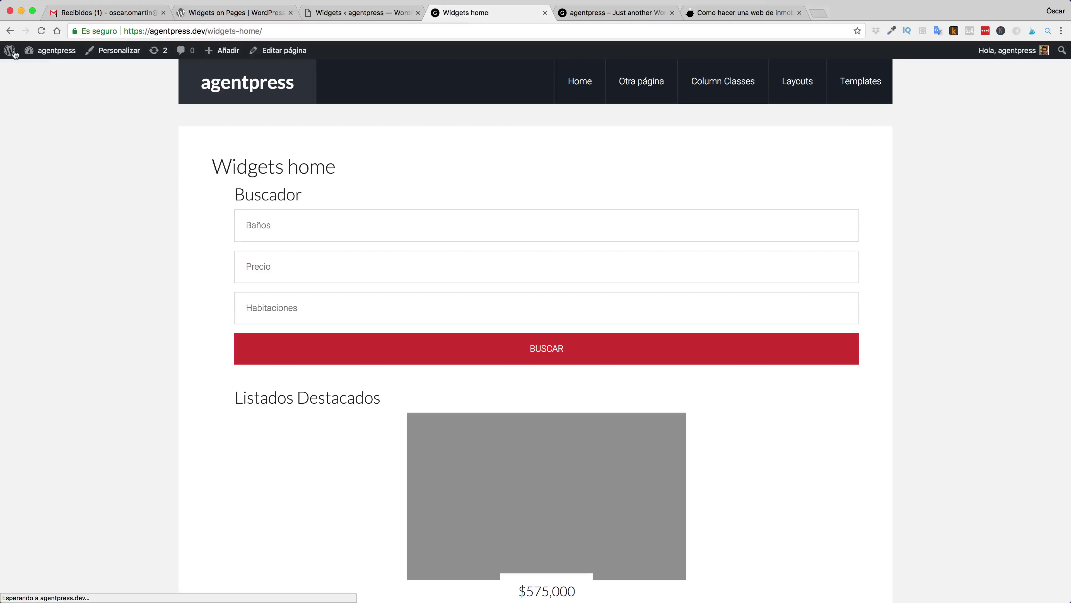
# Examine how the search form, featured listings and text look on the Widgets home page without the custom CSS.
pyautogui.scroll(-3, 588, 222)
pyautogui.scroll(3, 588, 221)
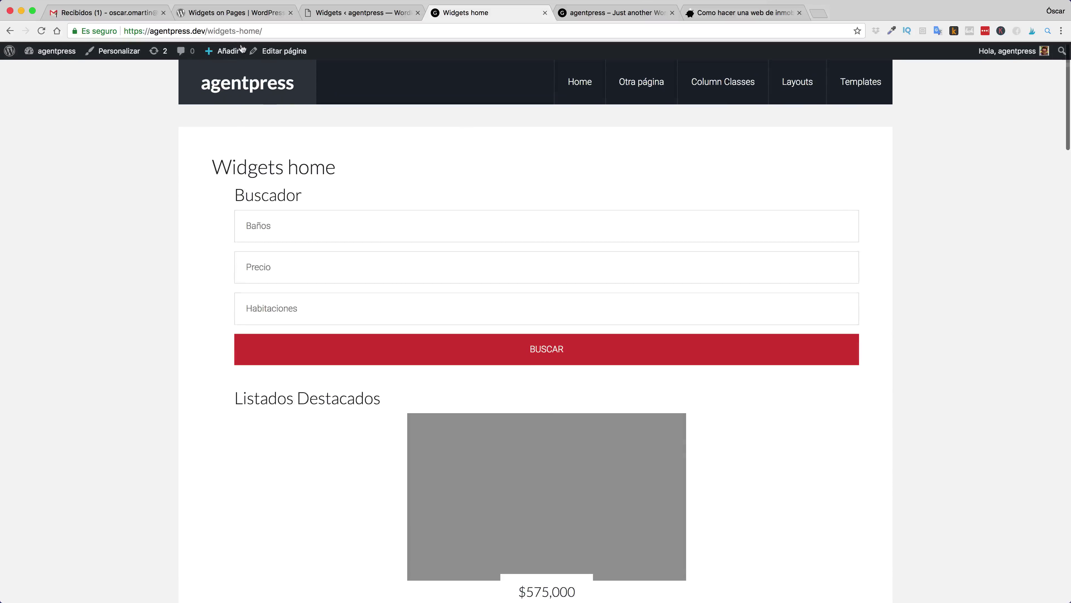
pyautogui.click(256, 219)
pyautogui.scroll(-2, 422, 337)
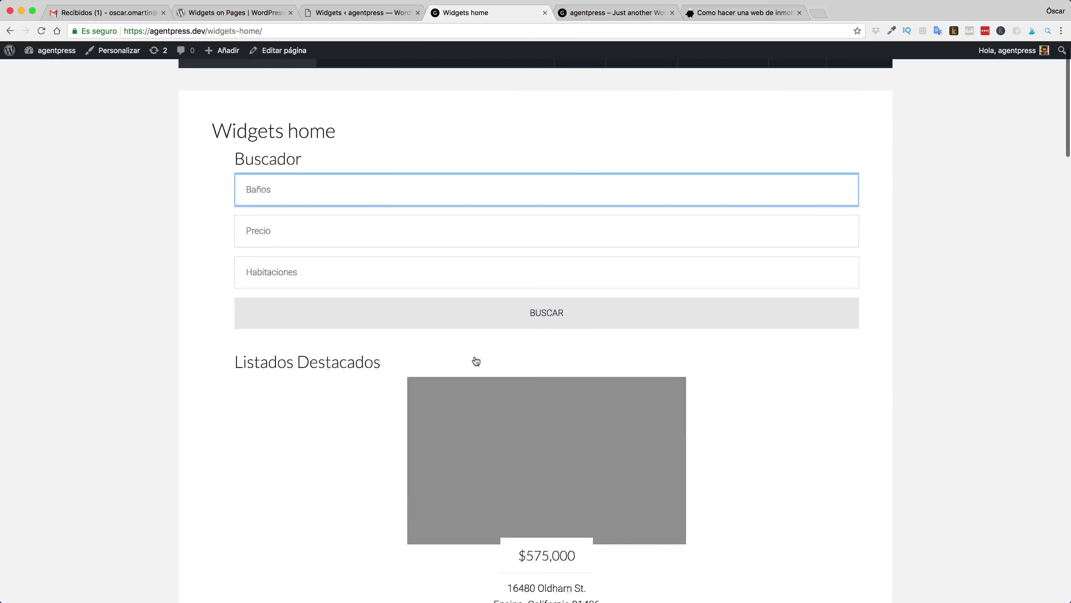
pyautogui.scroll(-12, 476, 361)
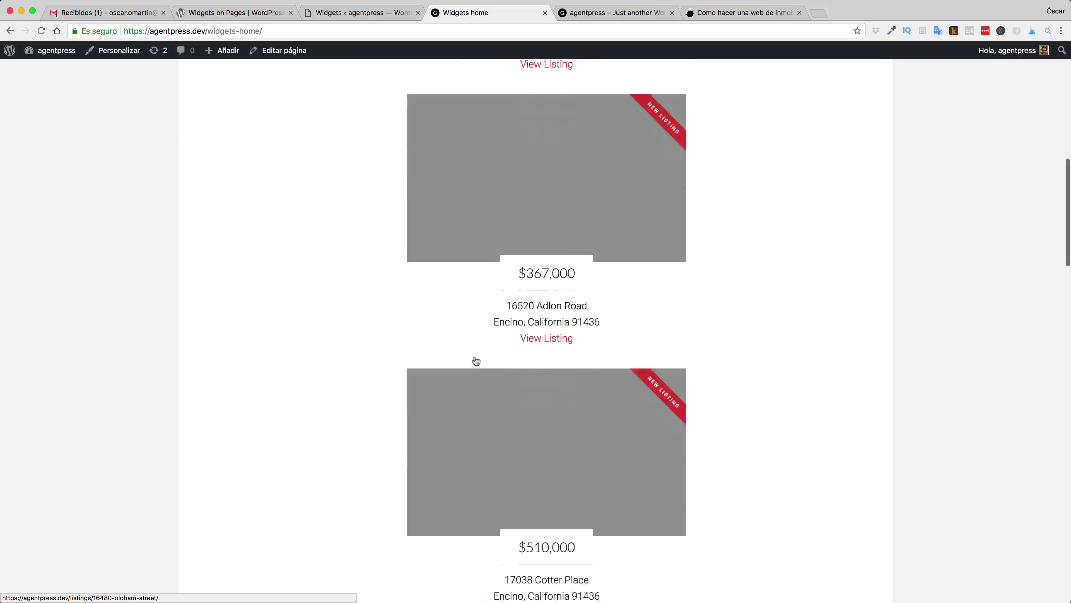
pyautogui.scroll(-15, 476, 360)
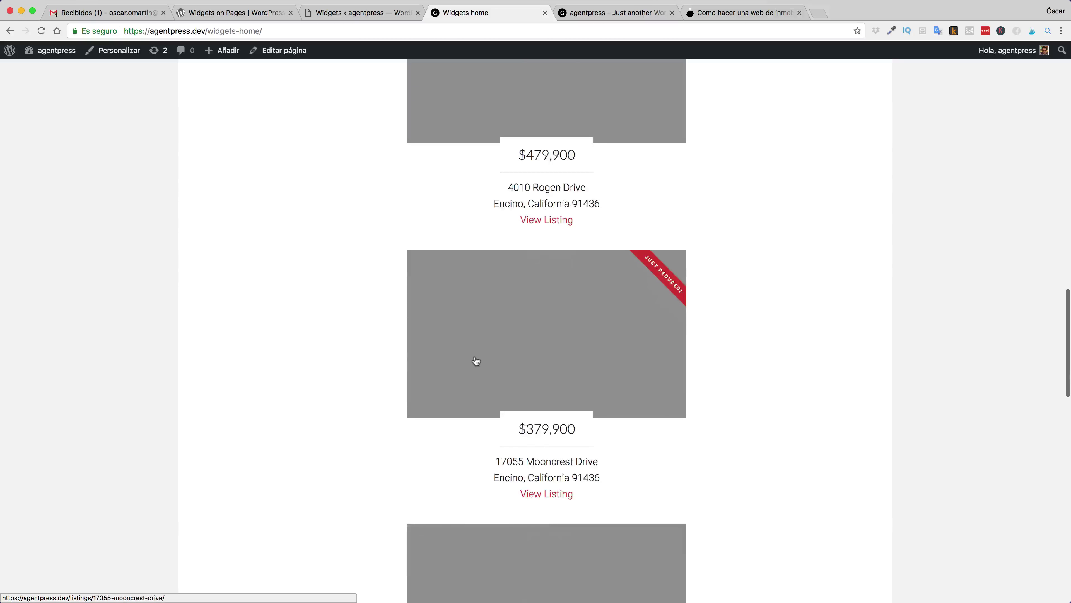
pyautogui.scroll(-11, 476, 360)
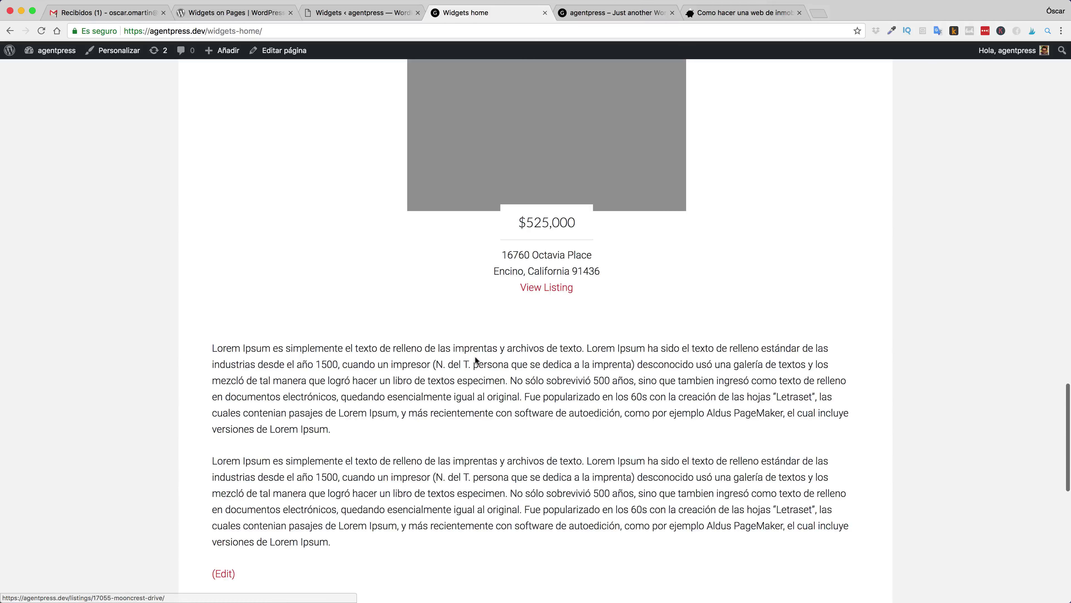
pyautogui.scroll(20, 475, 356)
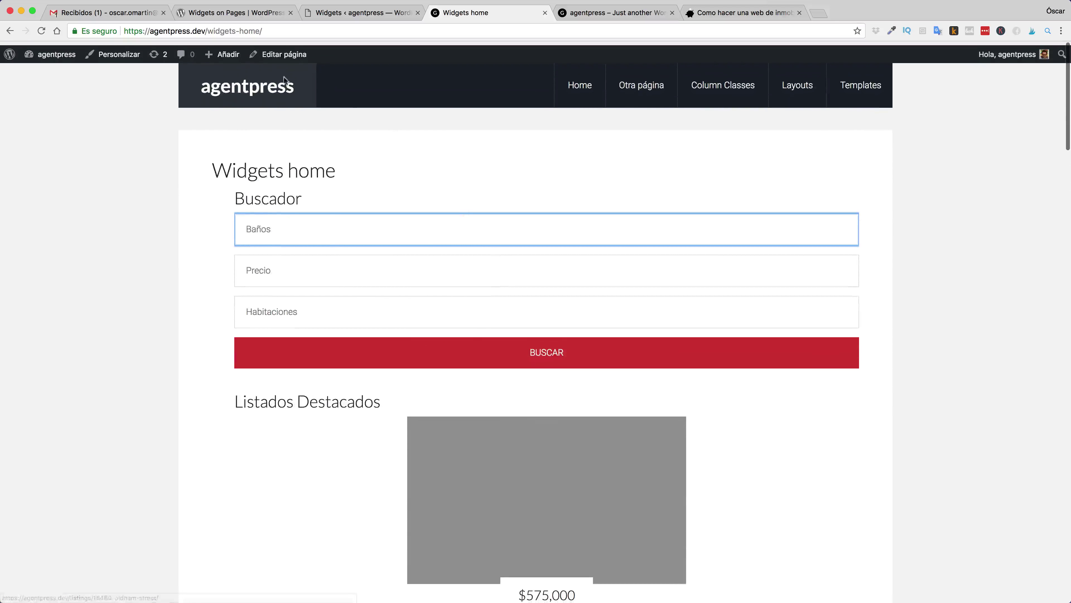
# Open the site's home page and inspect the property-search-2 section that holds the Buscar search widget.
pyautogui.click(284, 79)
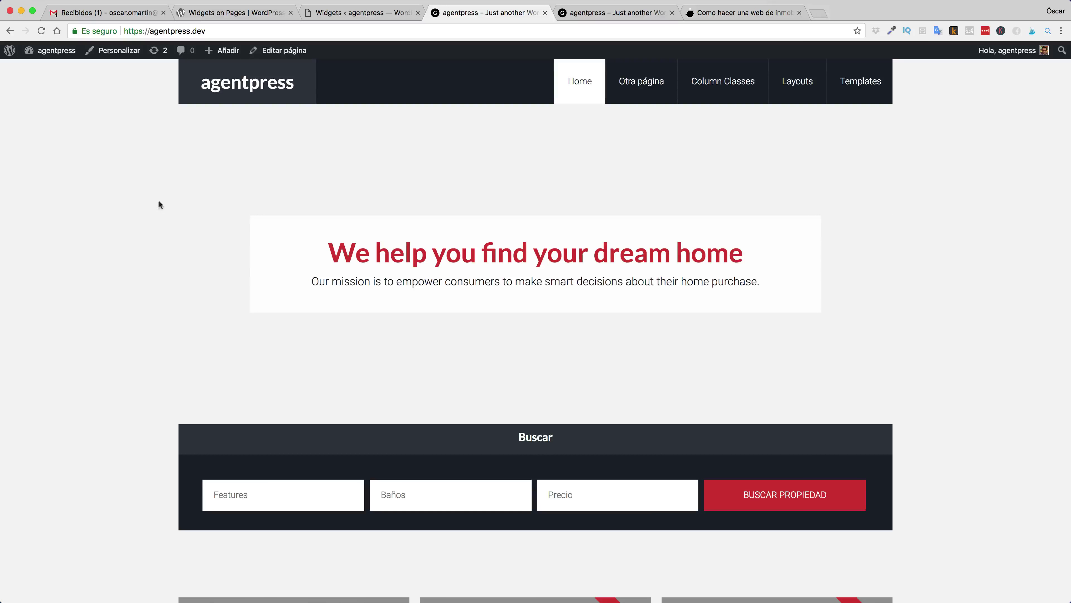
pyautogui.scroll(-3, 177, 295)
pyautogui.rightClick(210, 371)
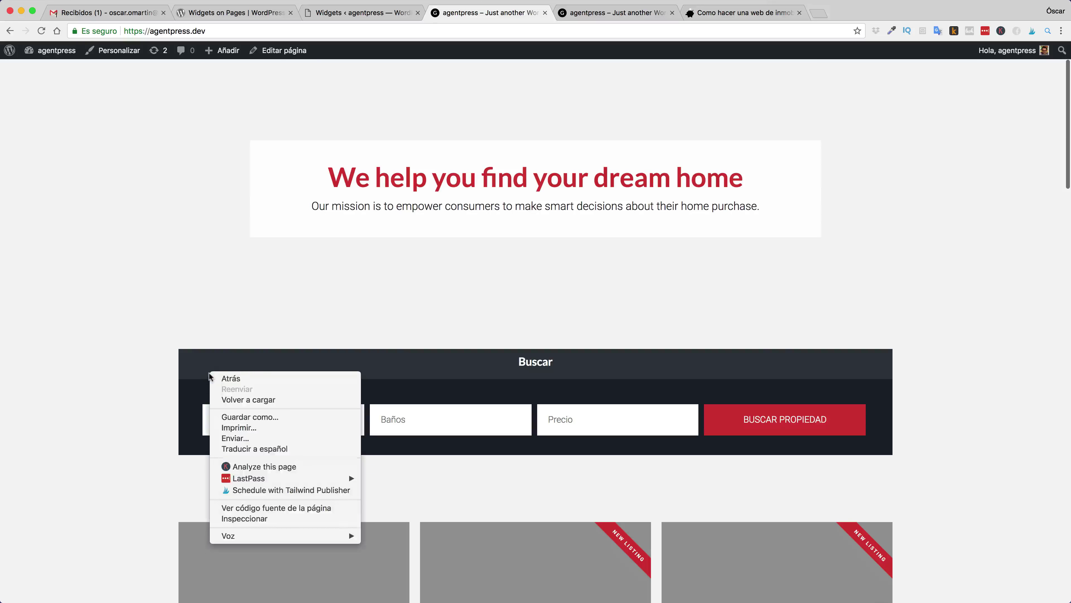
pyautogui.click(254, 519)
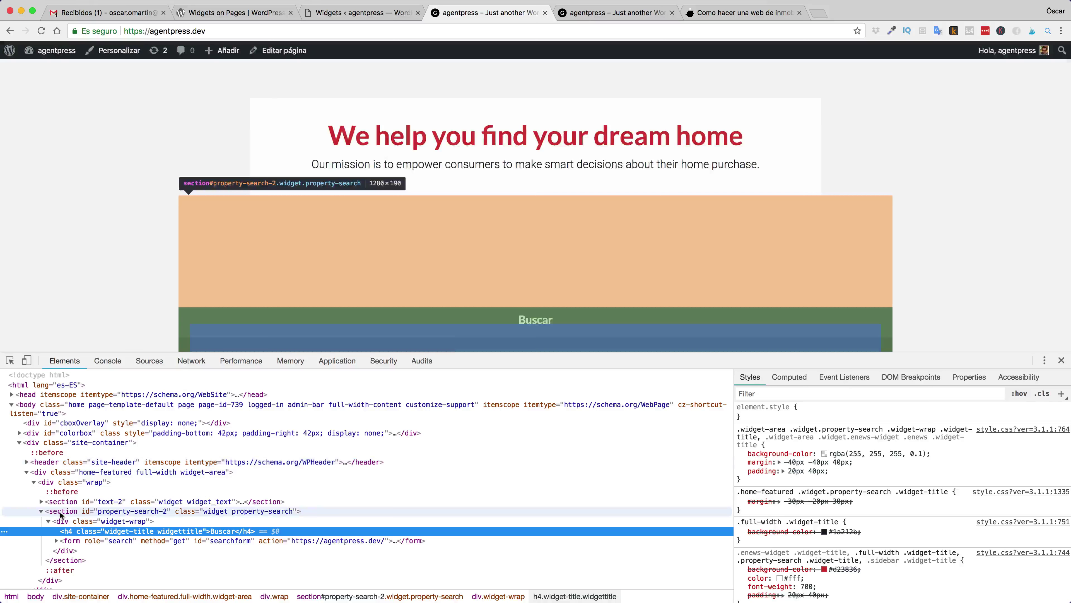
pyautogui.click(61, 511)
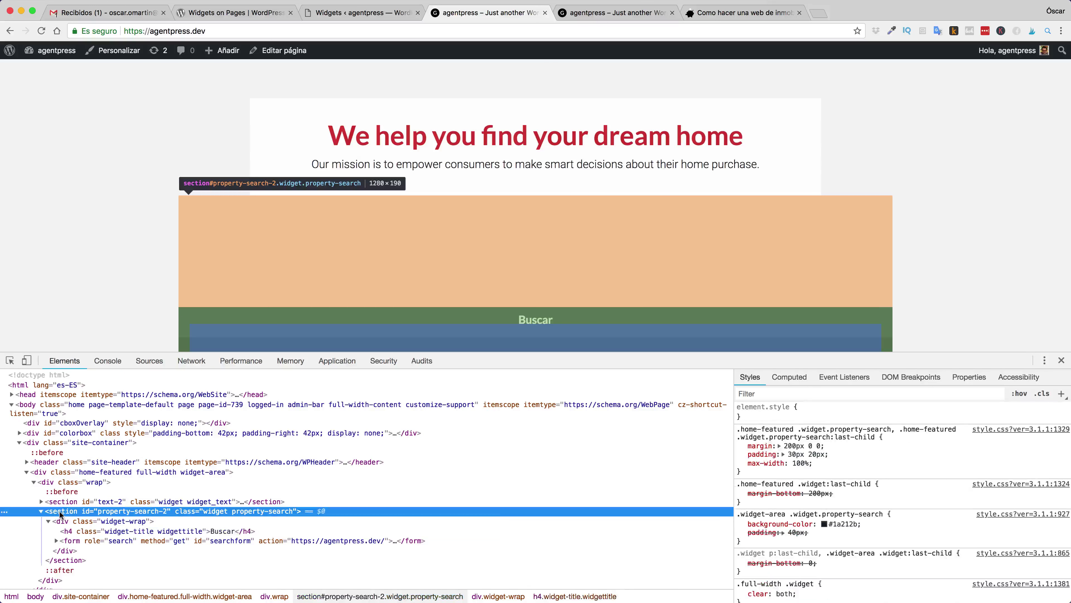
# Disable and re-enable the background-color of the ".widget-area .widget.property-search" rule, and close the inspector.
pyautogui.click(740, 524)
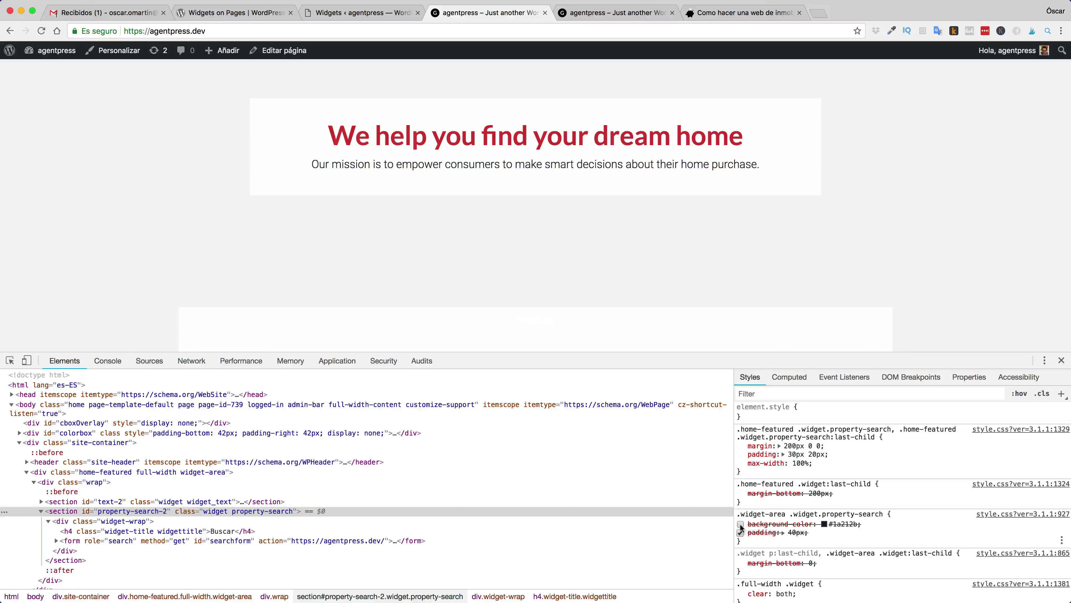
pyautogui.click(740, 524)
pyautogui.scroll(-2, 738, 183)
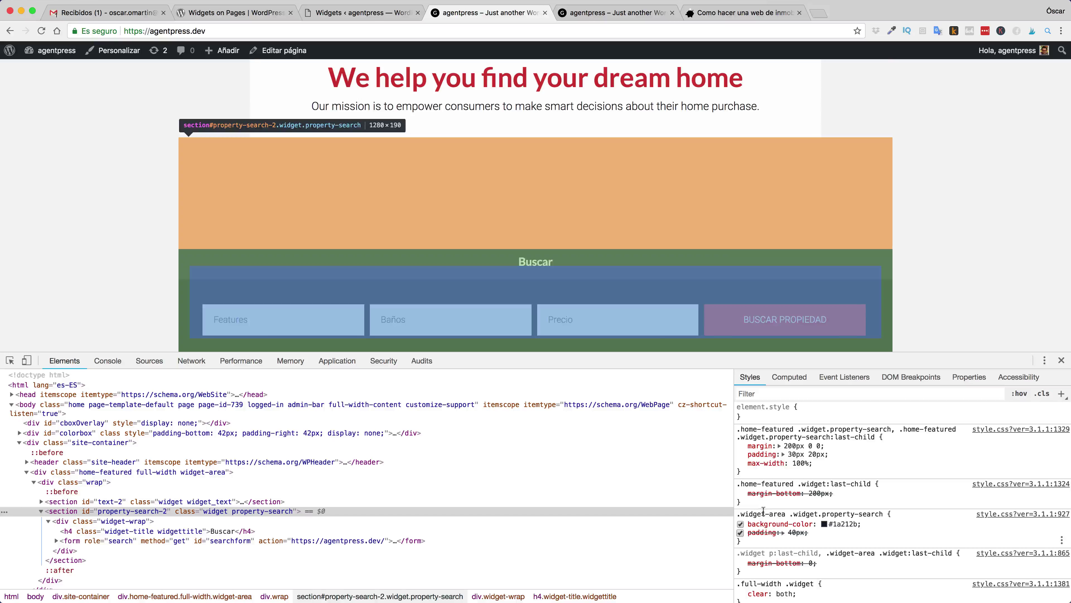
pyautogui.click(1061, 360)
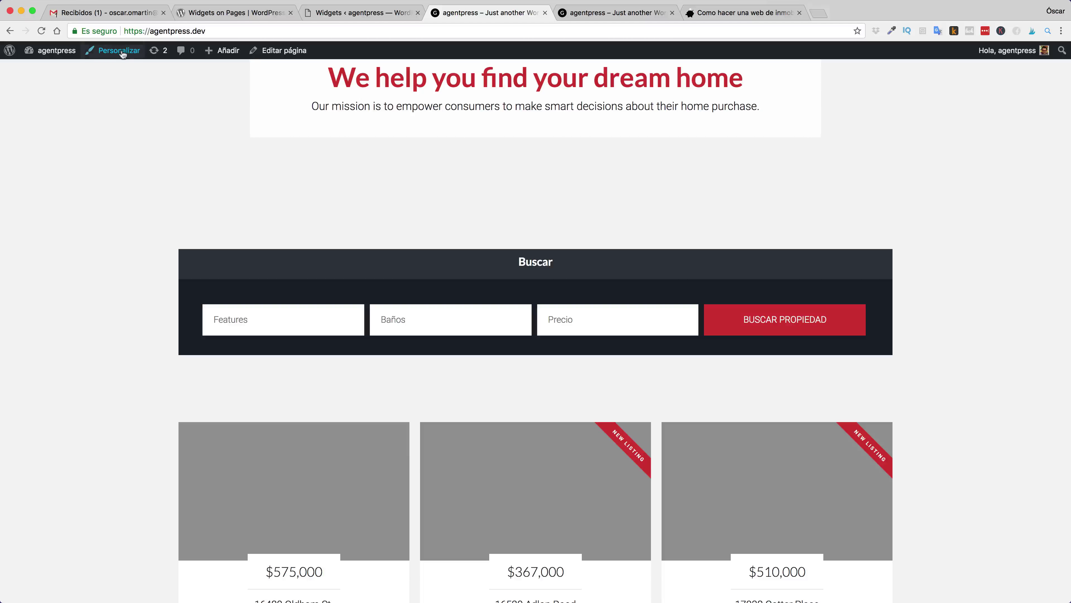
# Return to the Widgets home page, paste the copied styles back into its additional CSS, publish and close the customizer.
pyautogui.click(11, 31)
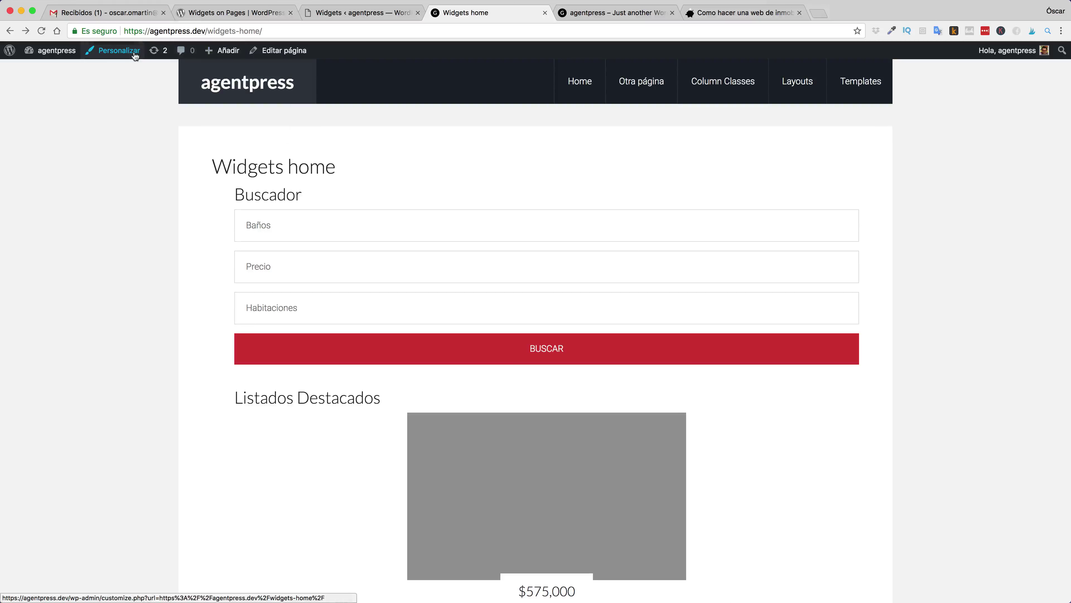
pyautogui.click(135, 56)
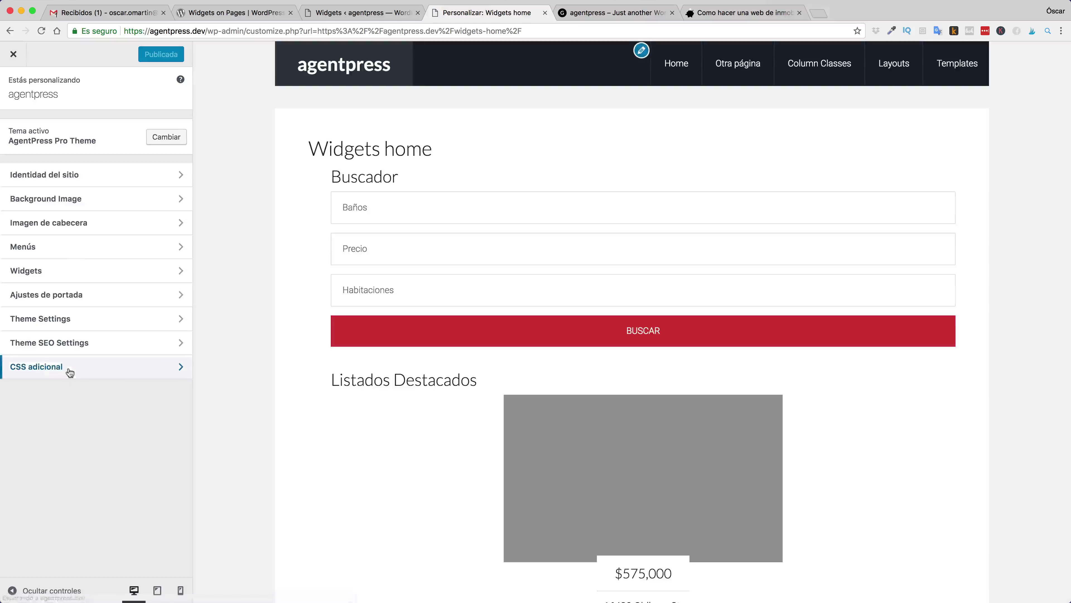
pyautogui.click(68, 368)
pyautogui.click(78, 231)
pyautogui.hotkey('ctrl', 'a')
pyautogui.hotkey('ctrl', 'v')
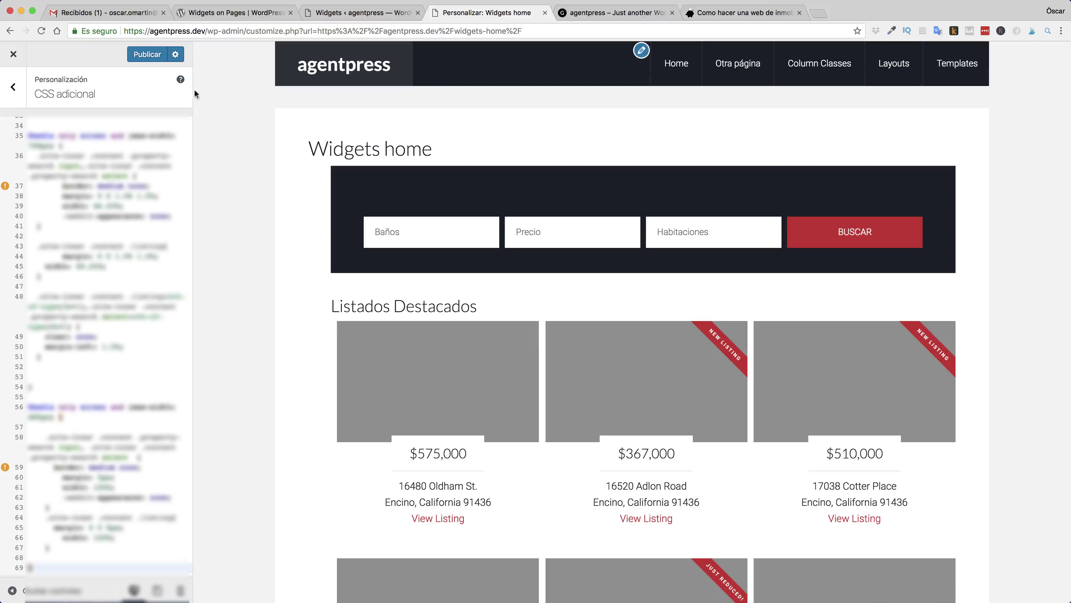
pyautogui.click(14, 54)
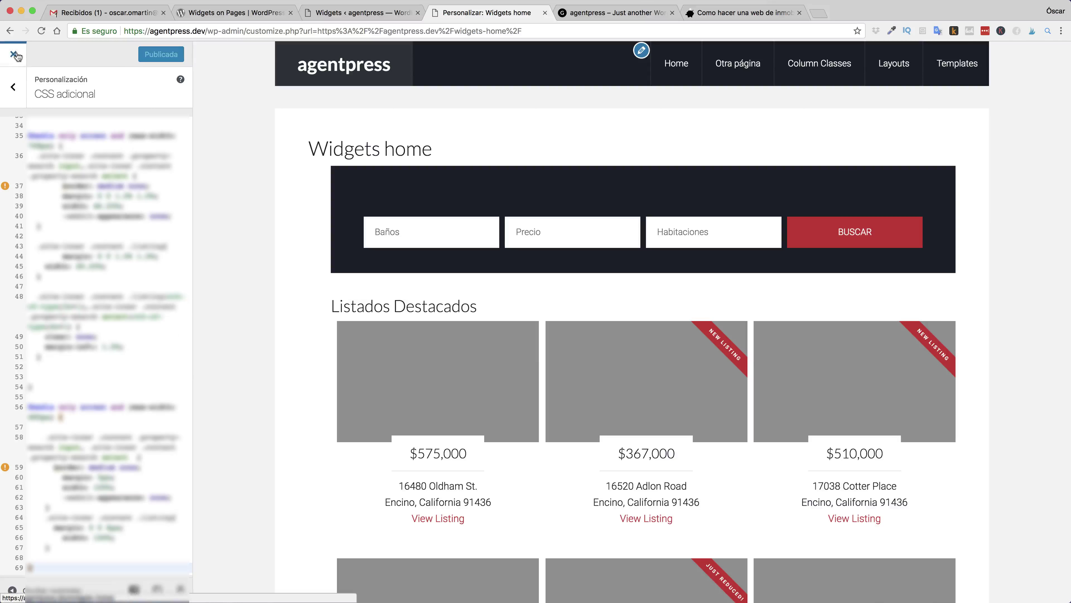
# Review the restyled search form, the featured listings grid and the text below them on the published Widgets home page.
pyautogui.scroll(-5, 242, 189)
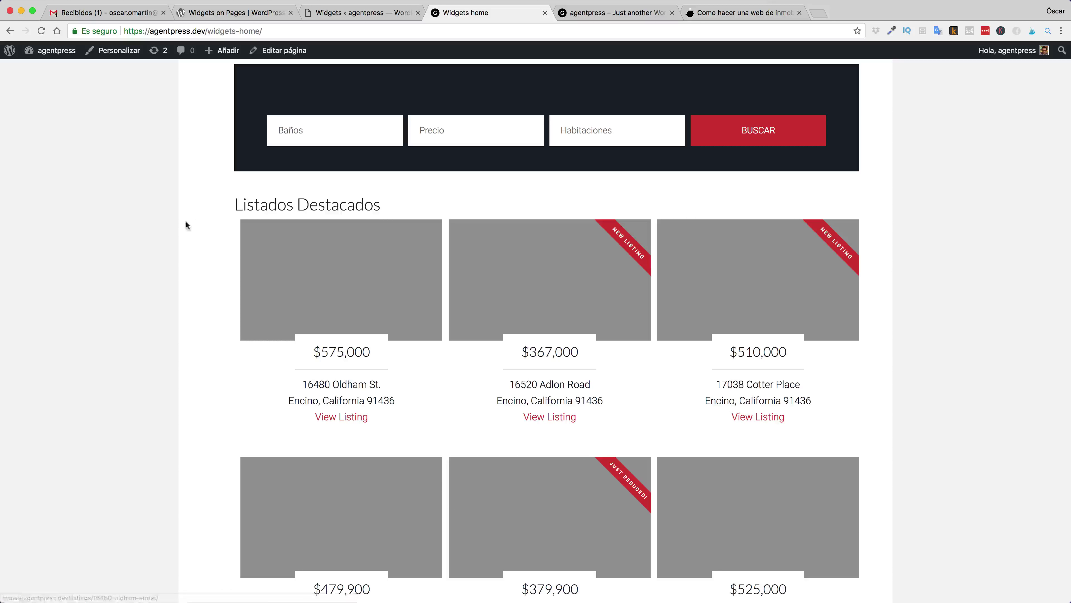
pyautogui.scroll(-5, 223, 214)
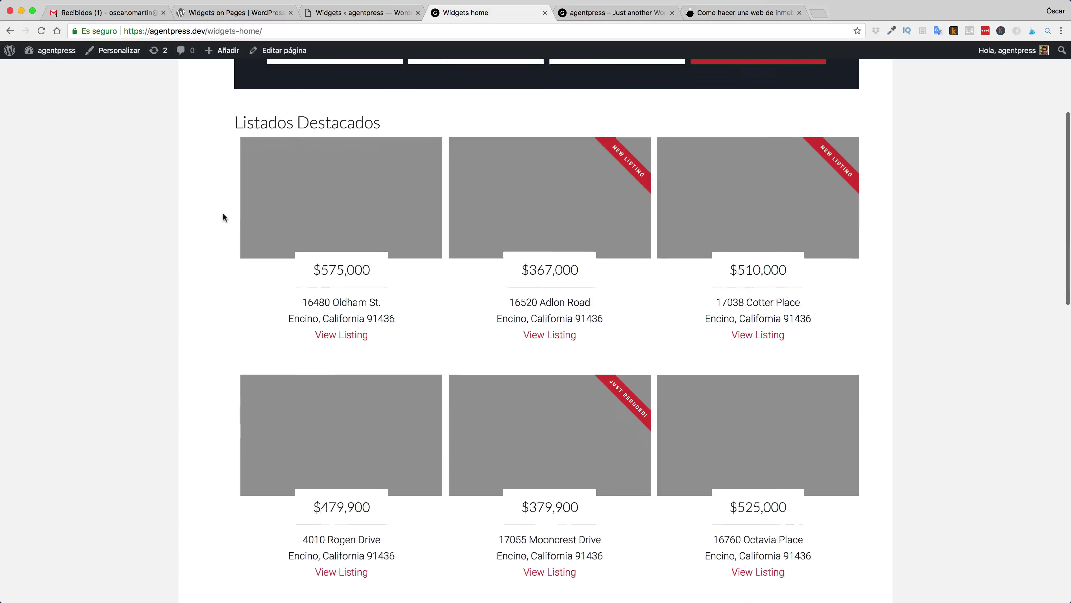
pyautogui.scroll(6, 223, 213)
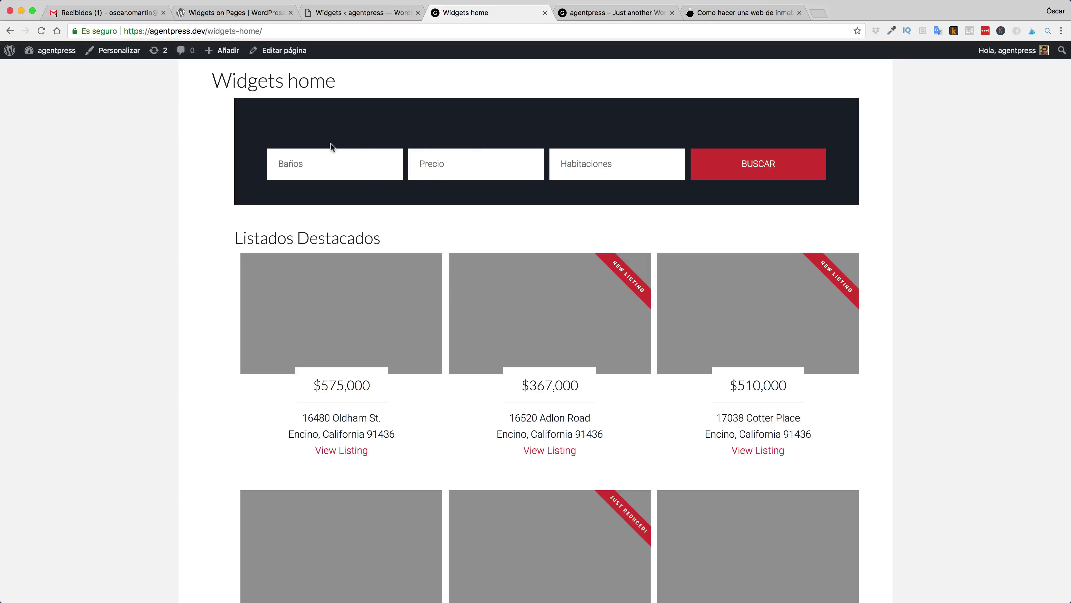
pyautogui.scroll(2, 306, 142)
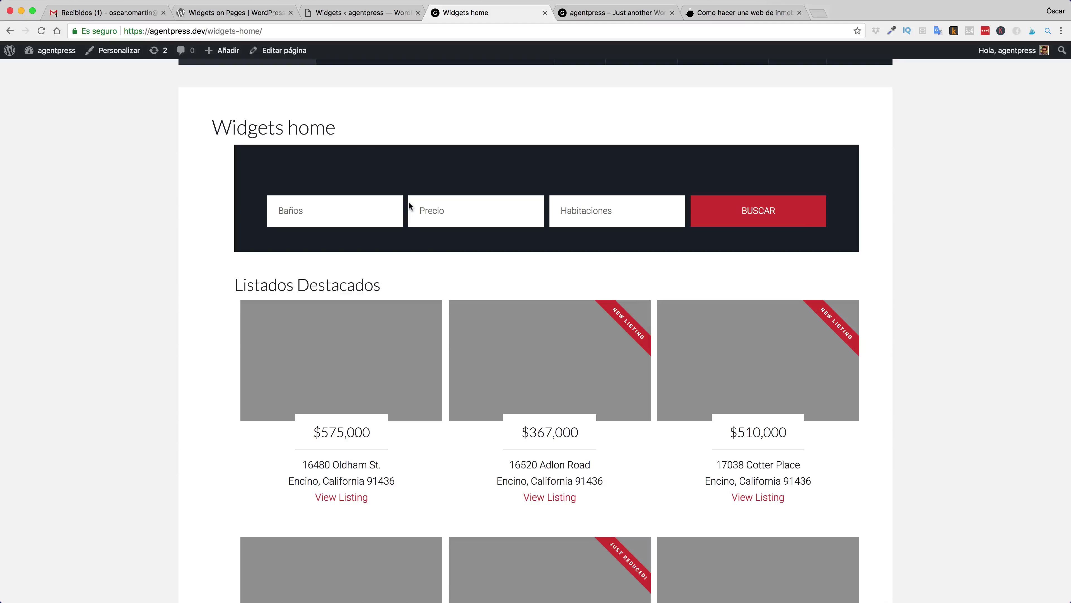
pyautogui.scroll(-3, 357, 198)
pyautogui.scroll(-15, 354, 203)
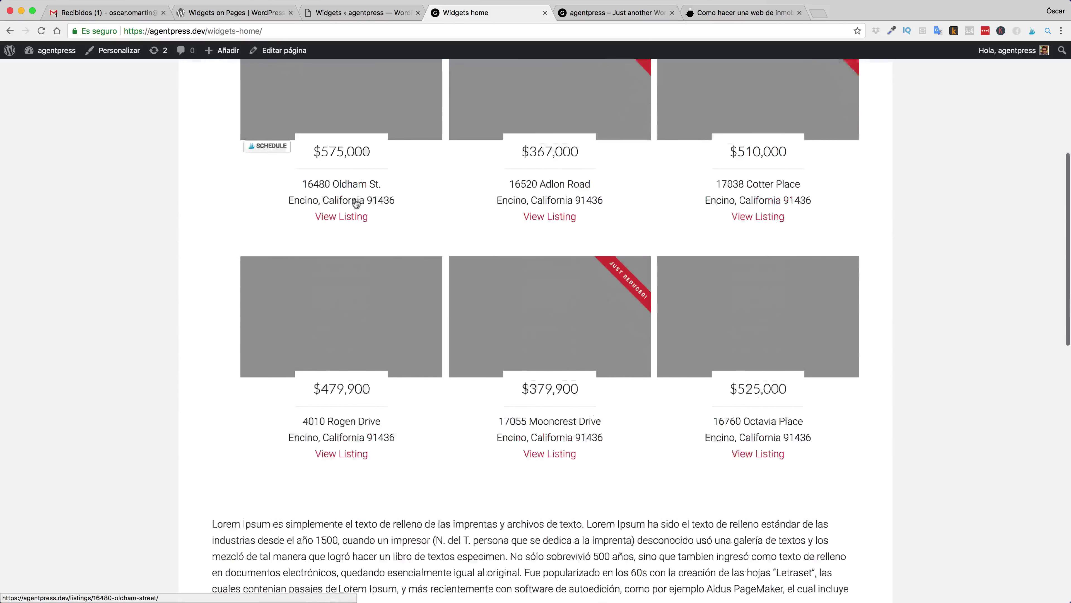